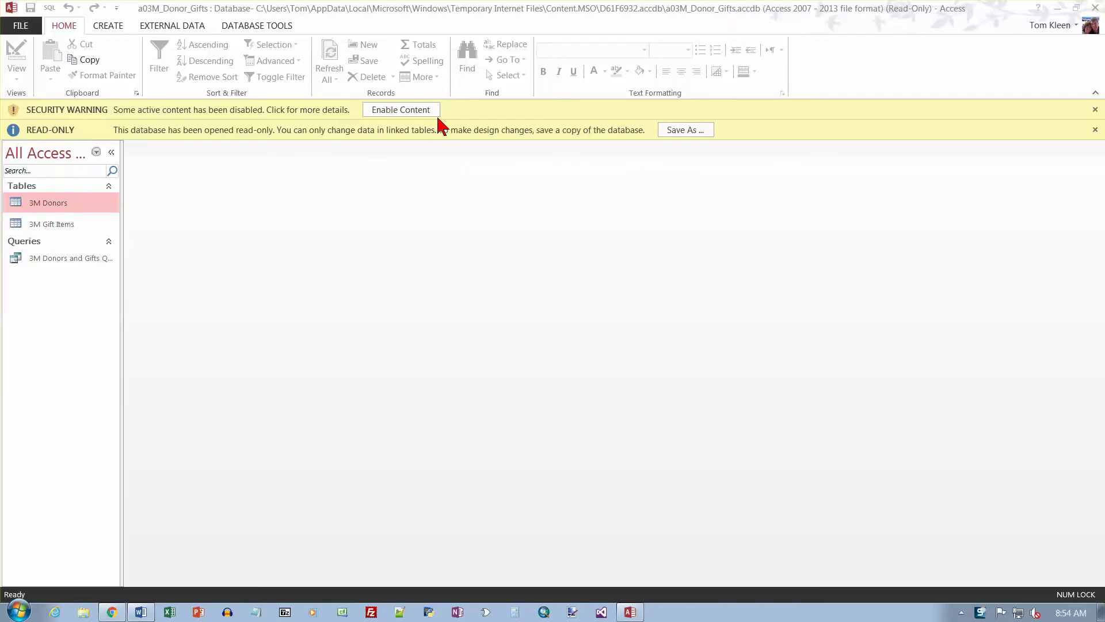
Enable the disabled active content from the Security Warning bar.
left_click(402, 109)
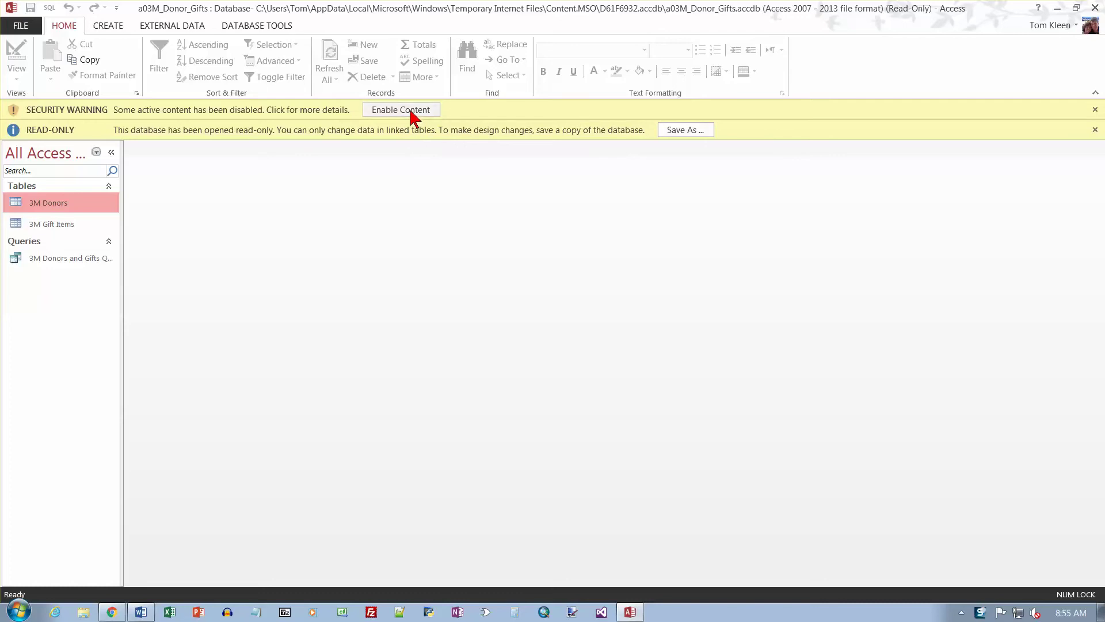
left_click(414, 113)
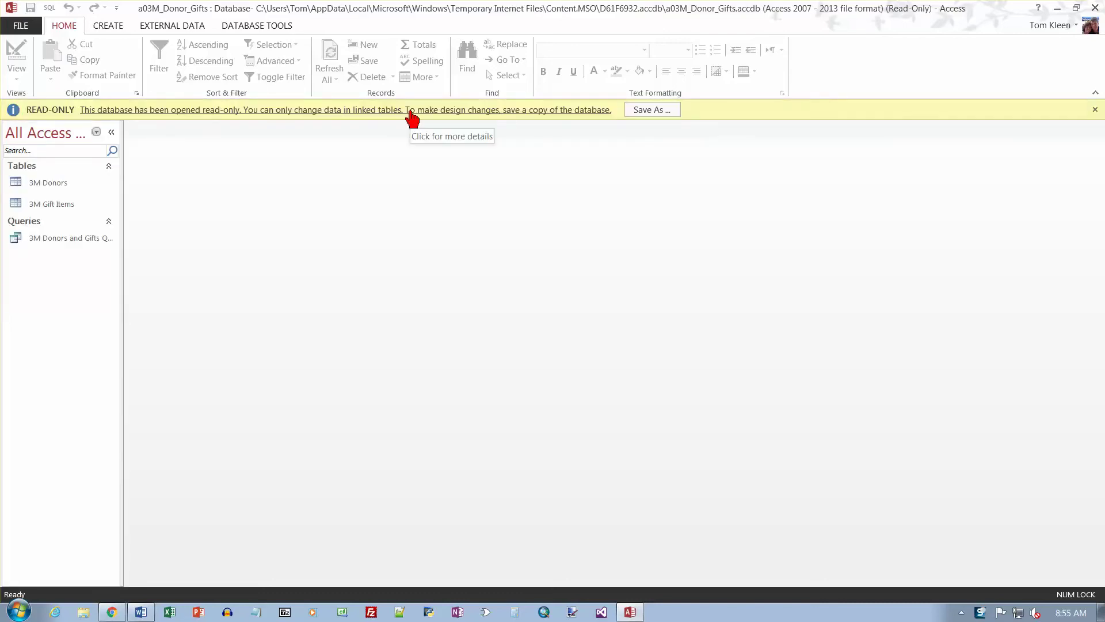
Save a Desktop copy of the database with your name replacing a03M, then enable its content.
left_click(642, 113)
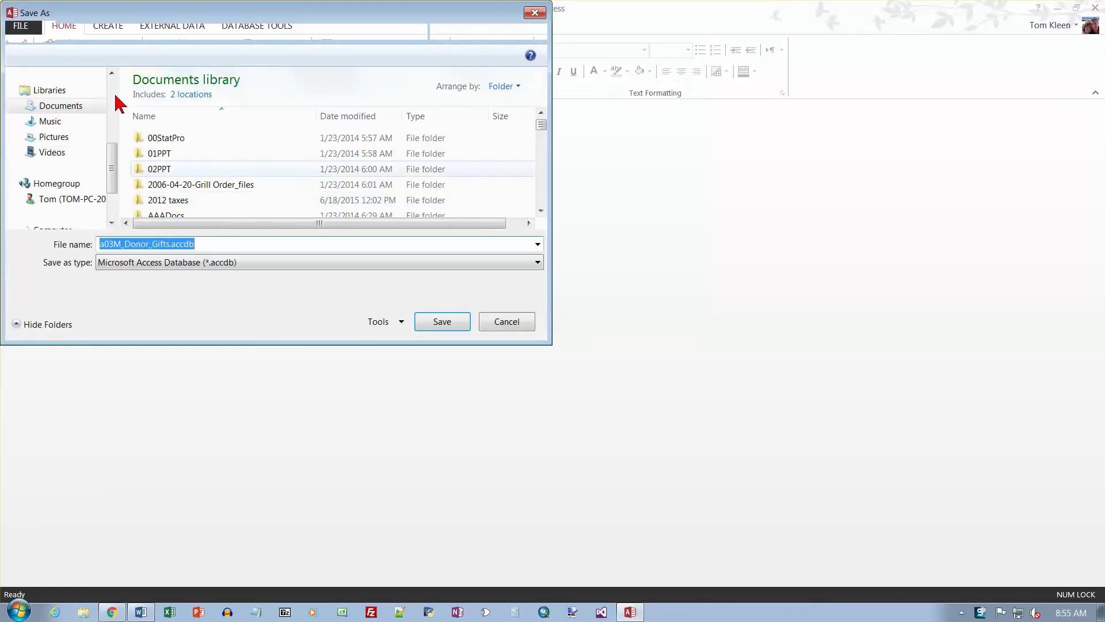
scroll(115, 92, "up", 3)
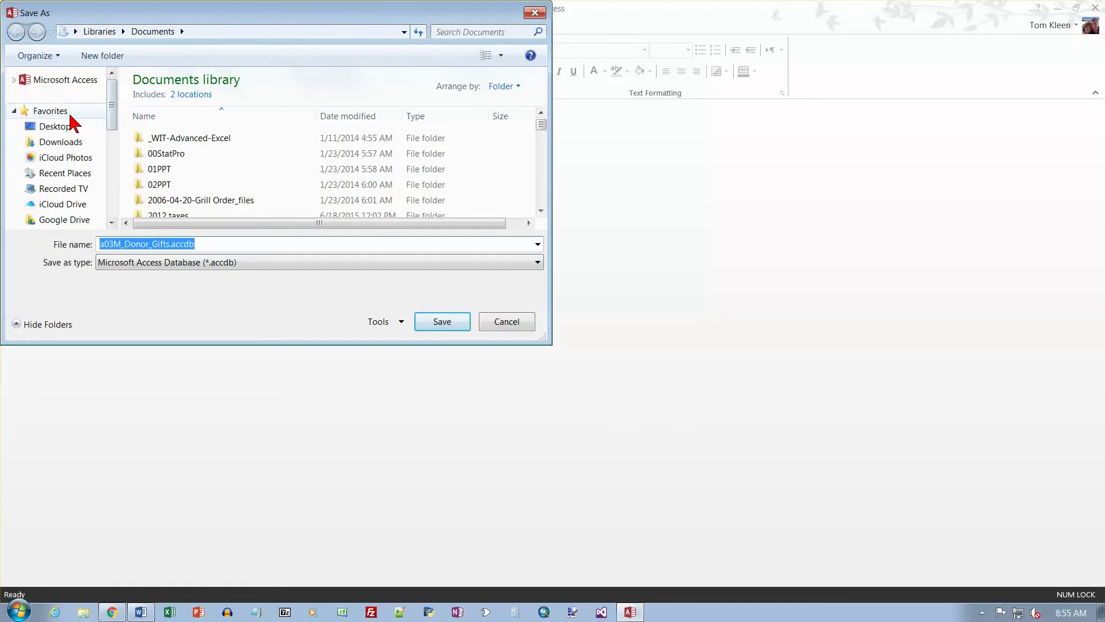
left_click(60, 126)
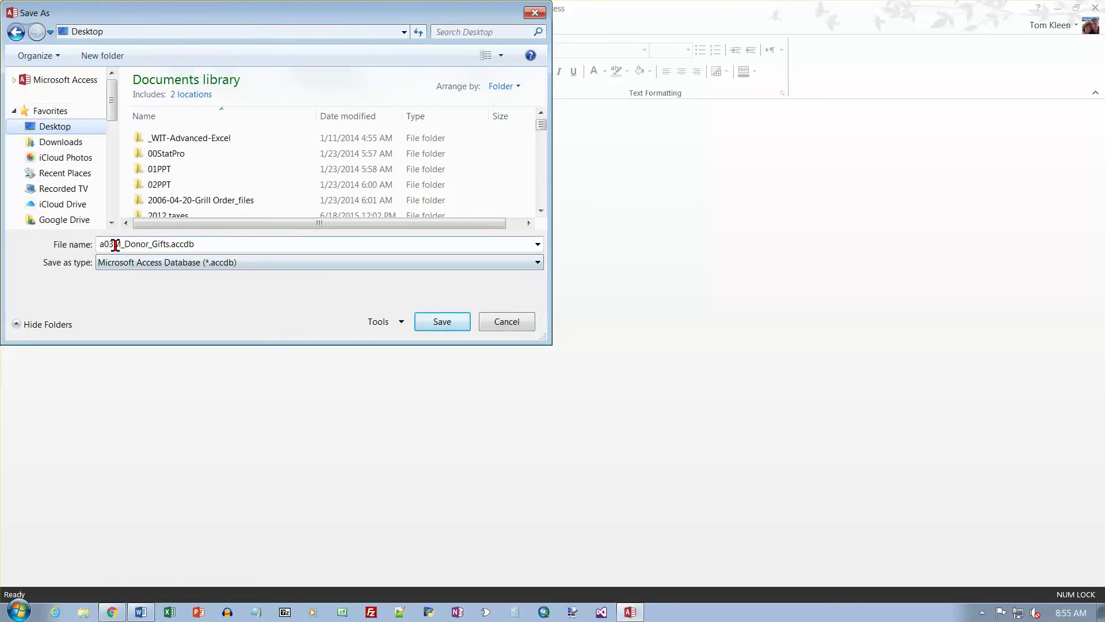
left_click_drag(121, 245, 73, 250)
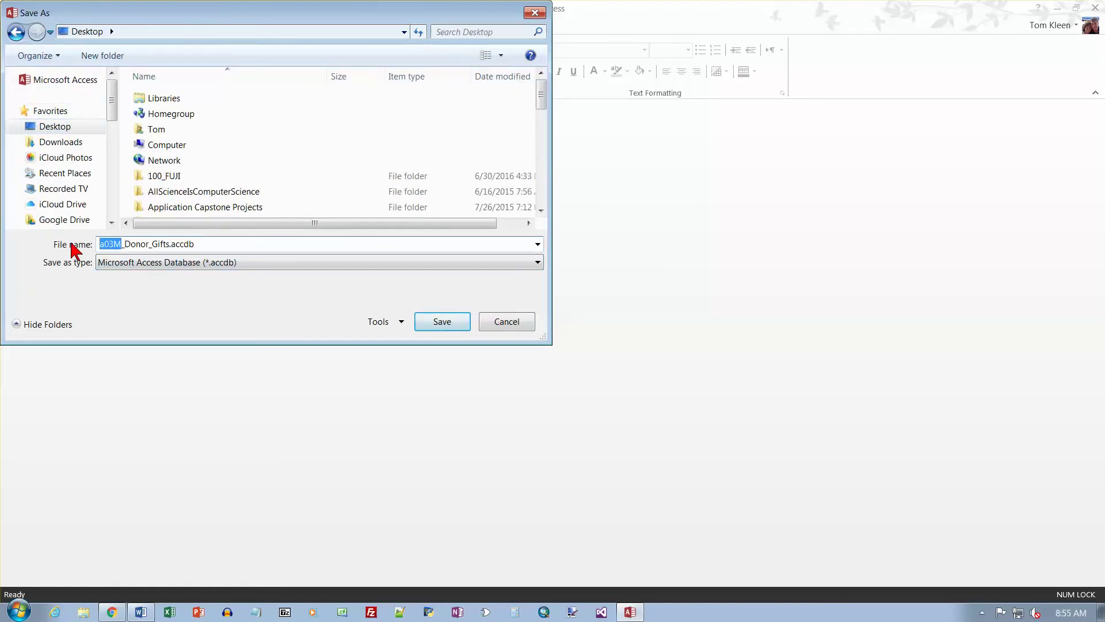
type("Kleen_Tom")
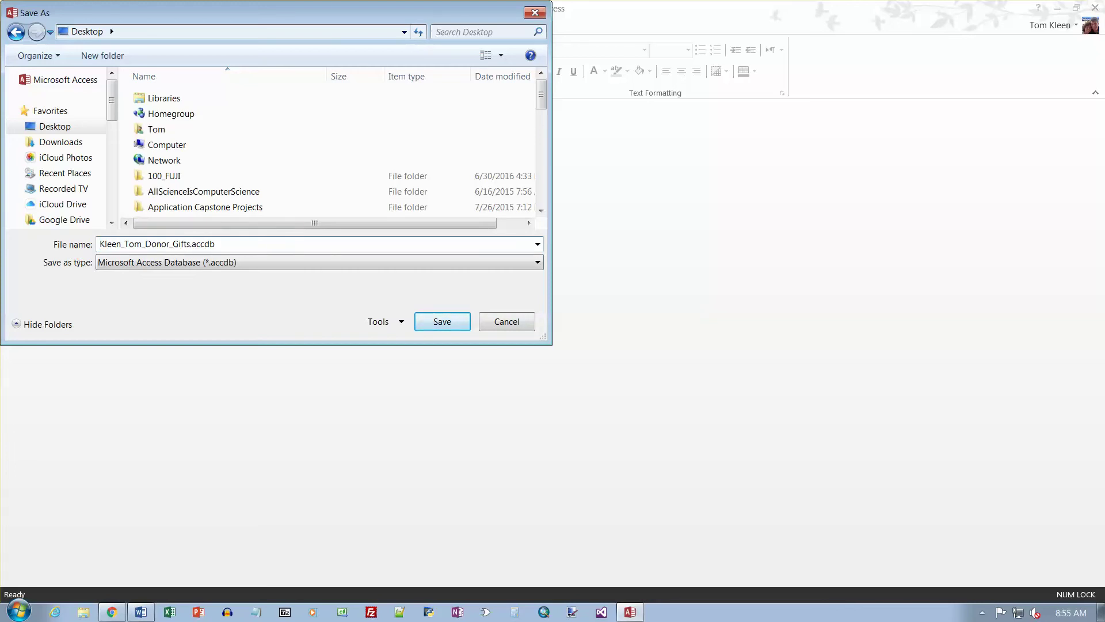
left_click(440, 321)
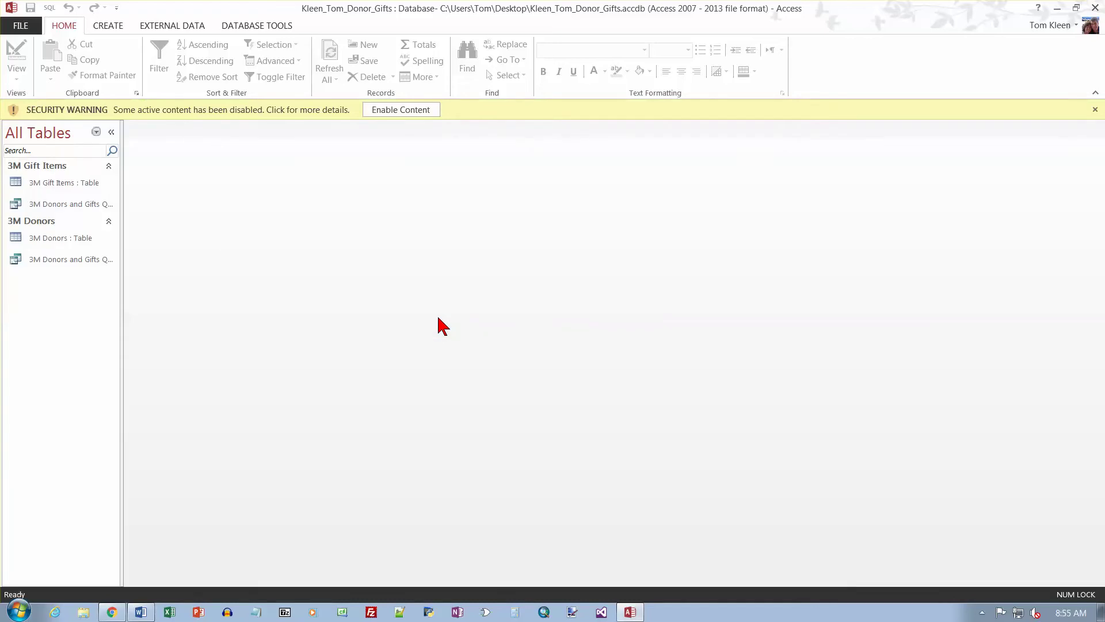
left_click(416, 114)
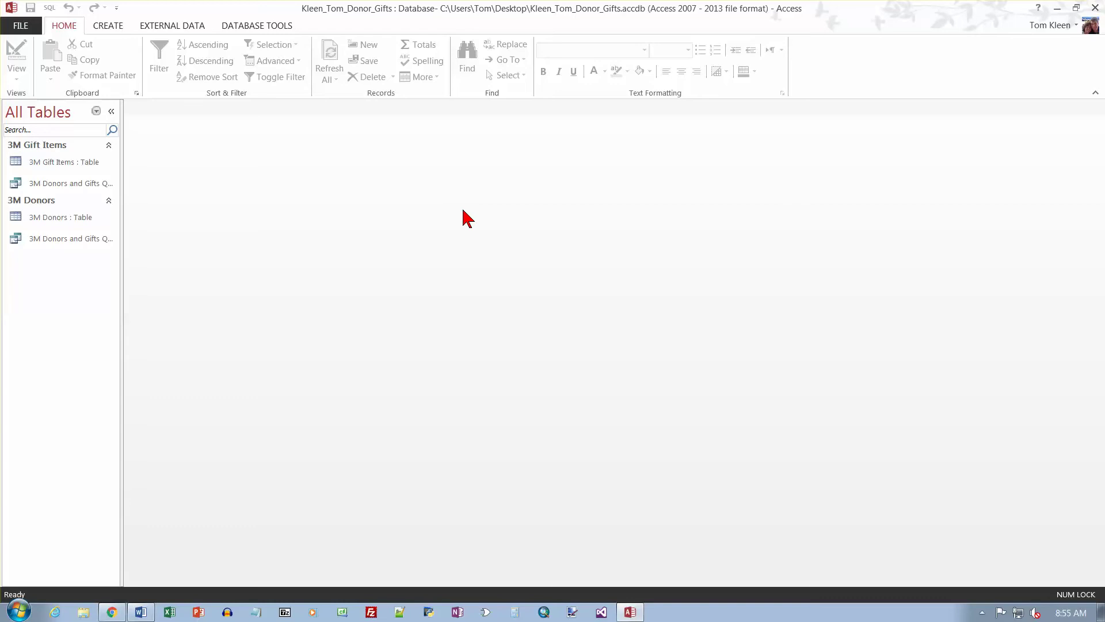
Open 3M Donors in Design View and rename the Donor field to Donor Name.
left_click(55, 219)
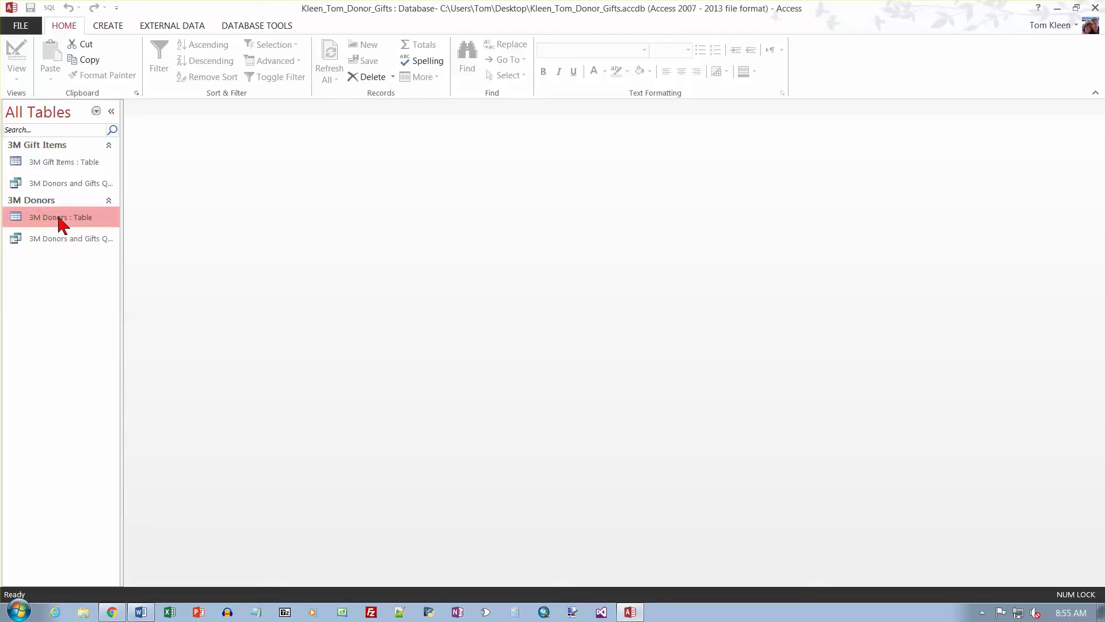
right_click(61, 223)
left_click(90, 243)
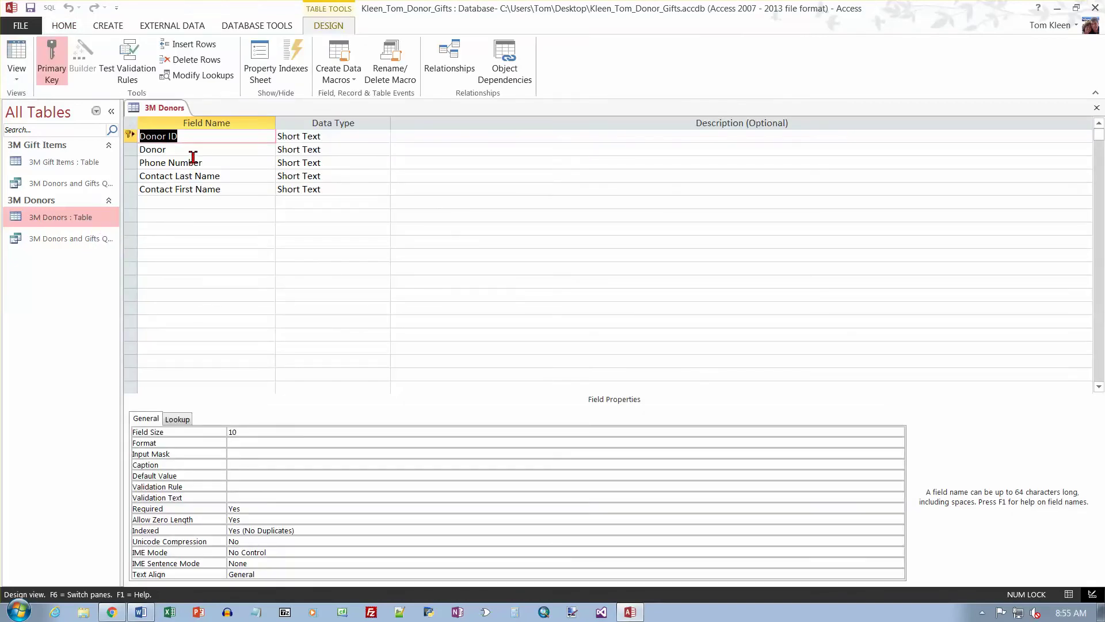
left_click(193, 151)
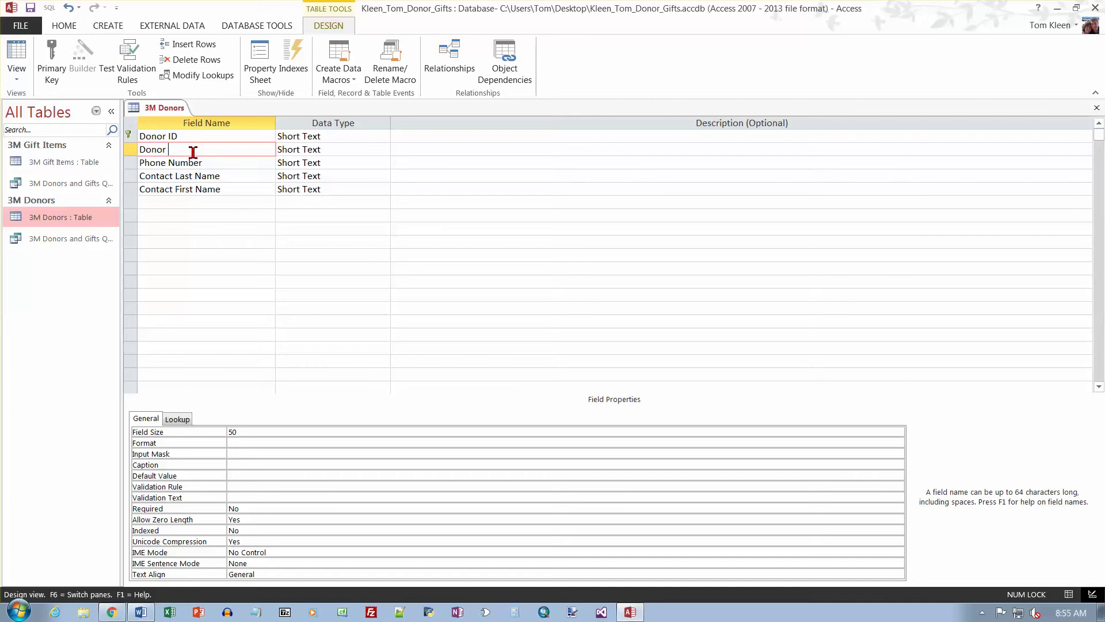
type("Name")
Change the Phone Number field size from 15 to 20.
left_click(213, 165)
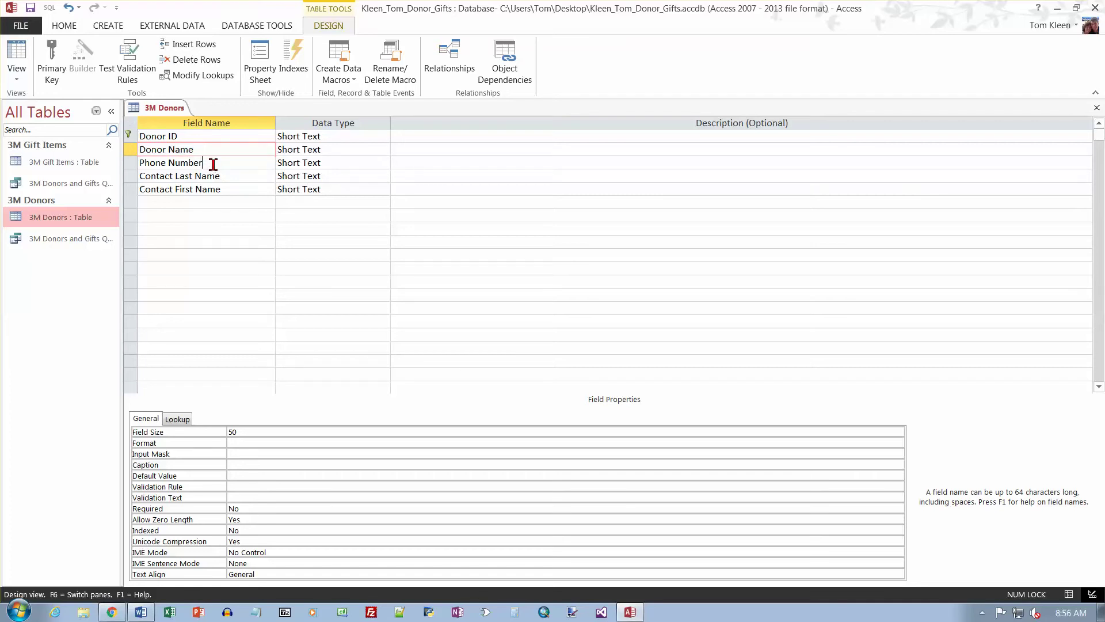
left_click(242, 433)
key("BackSpace")
key("BackSpace")
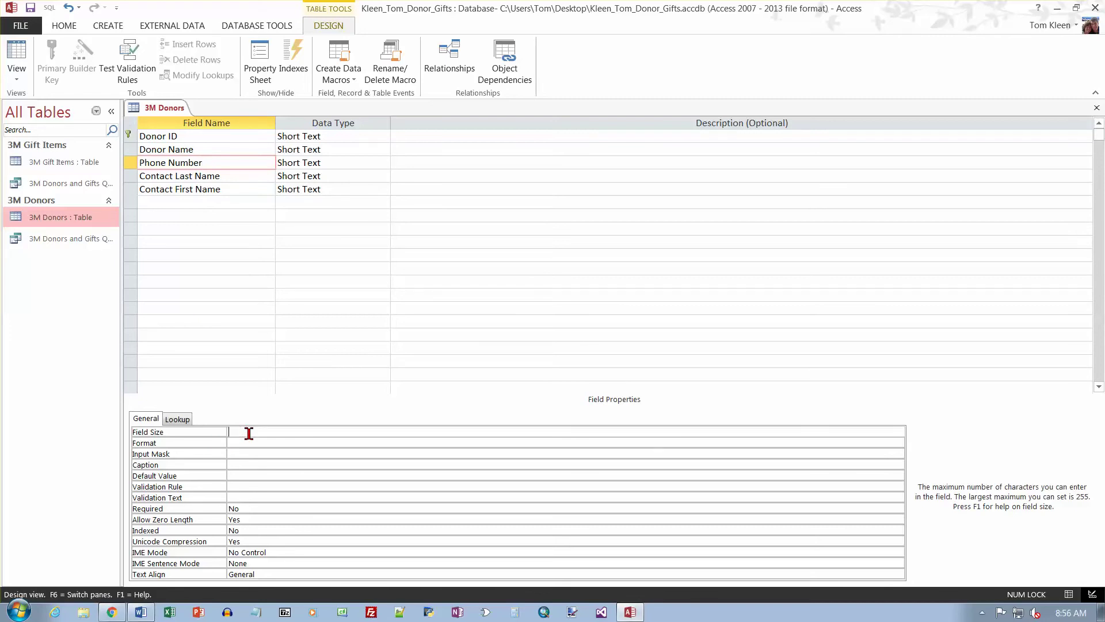
type("20")
Save the table design changes and open the 3M Donors datasheet.
left_click(1096, 108)
left_click(505, 346)
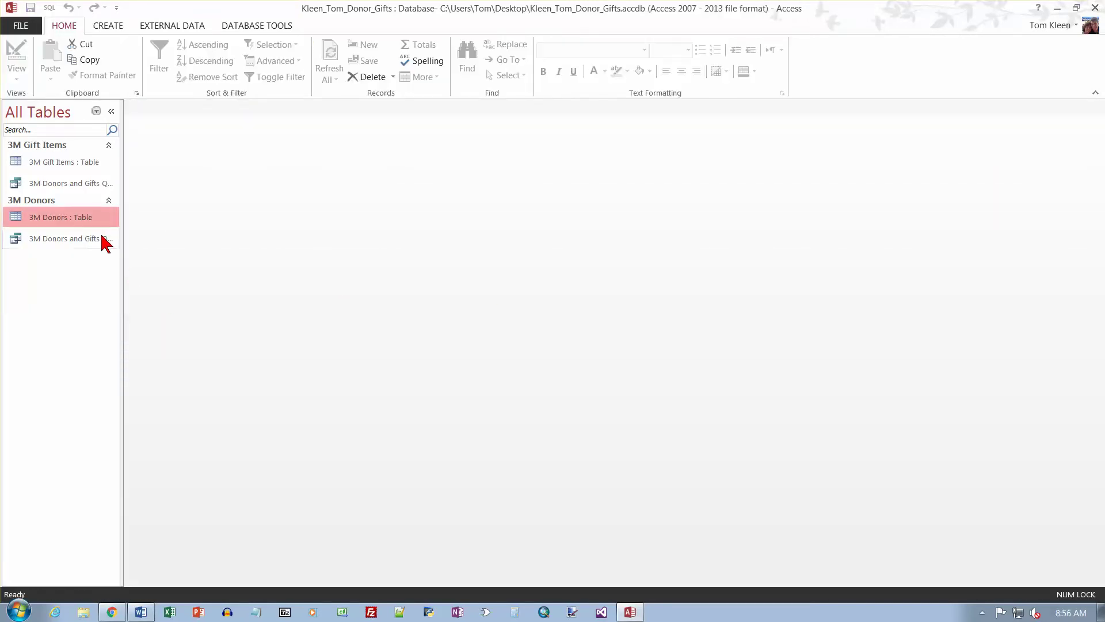
double_click(61, 220)
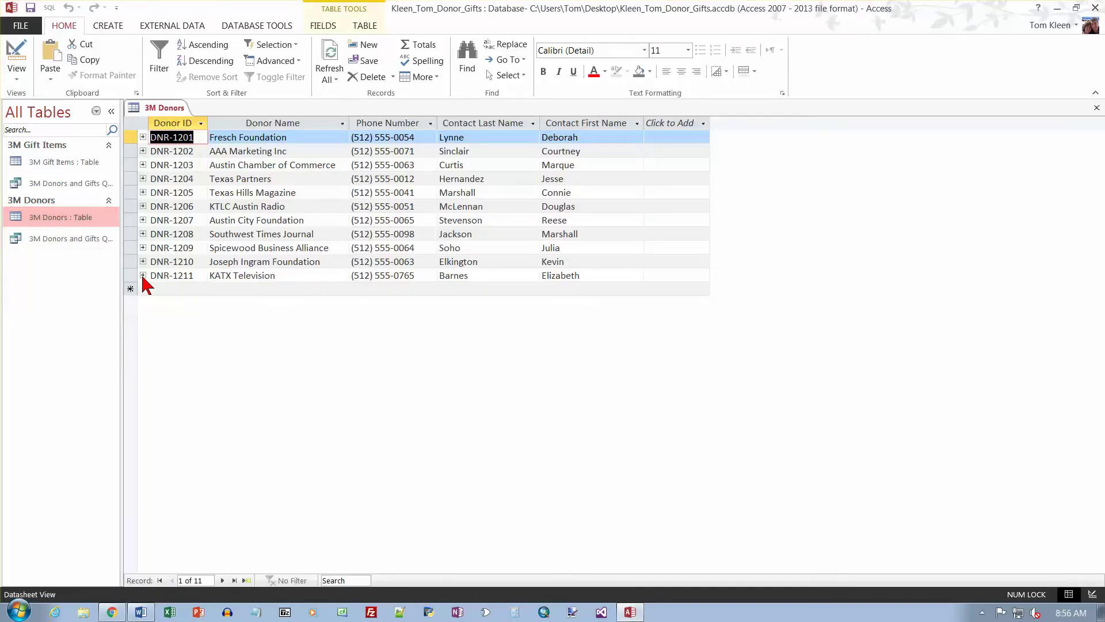
Start new record DNR-1212 with the foundation's name and its phone number.
left_click(166, 289)
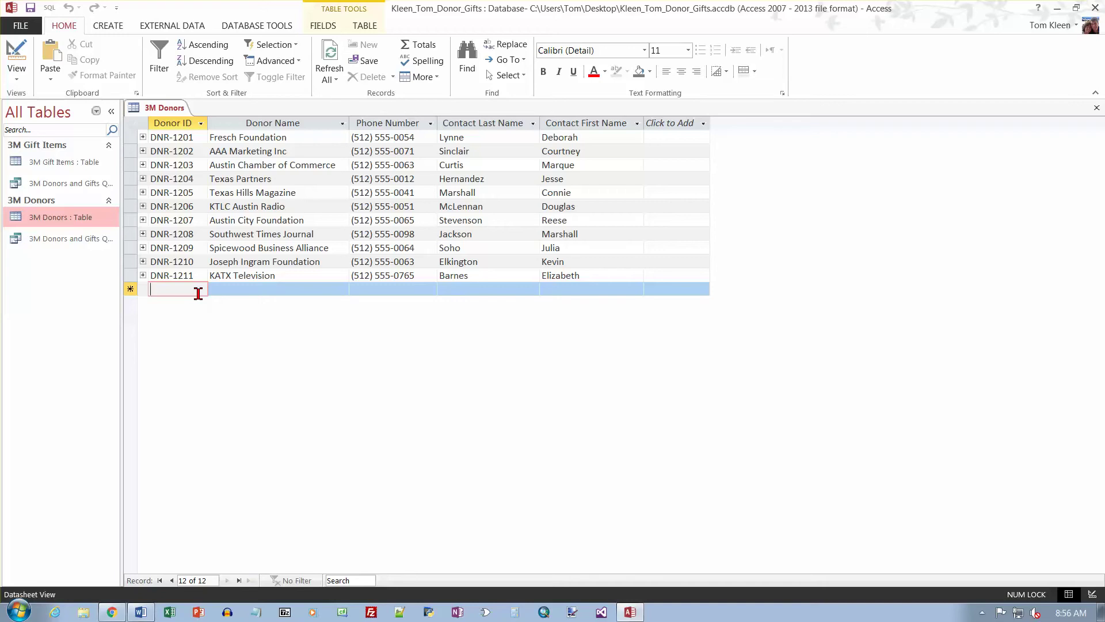
type("DNR-")
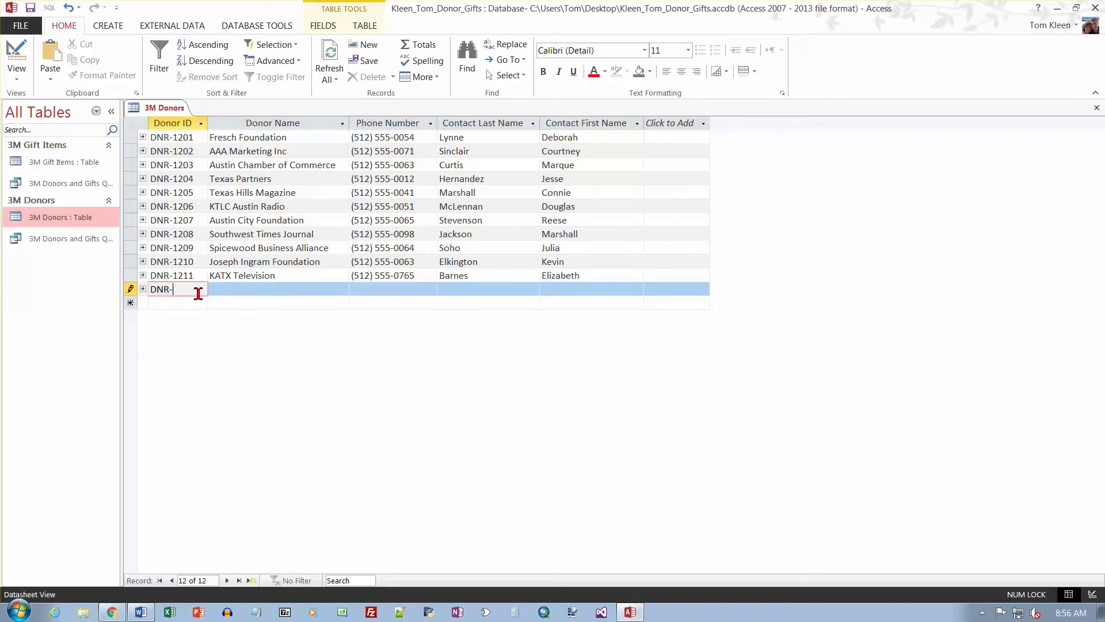
type("1212")
key("Tab")
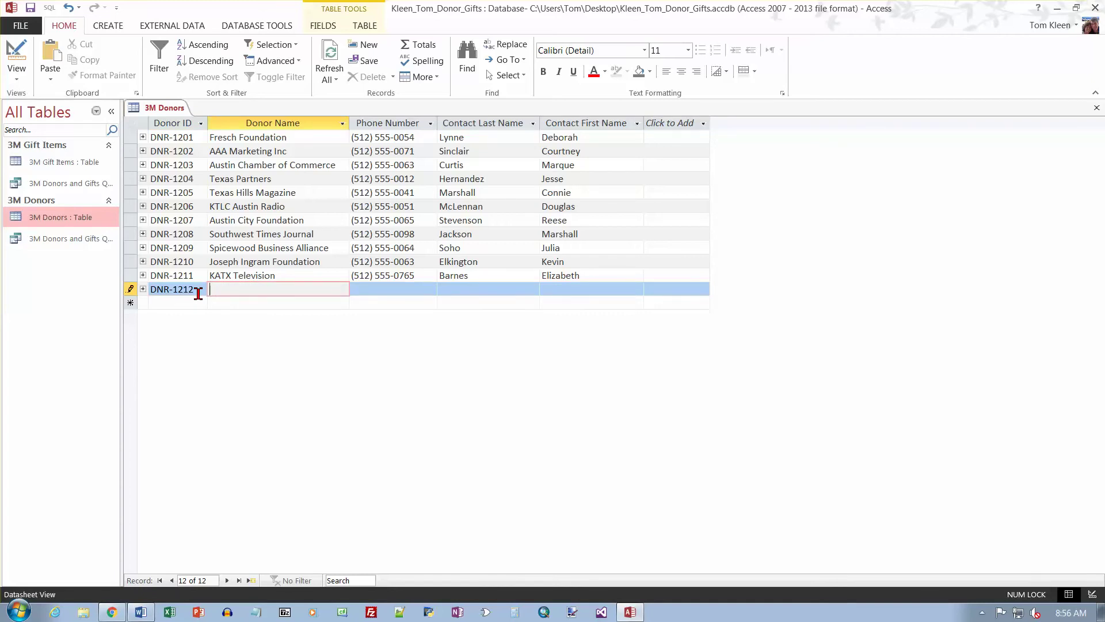
type("Kleen Foundation for th")
key("BackSpace")
key("BackSpace")
key("BackSpace")
key("BackSpace")
type("r Stuff")
key("Tab")
type("(")
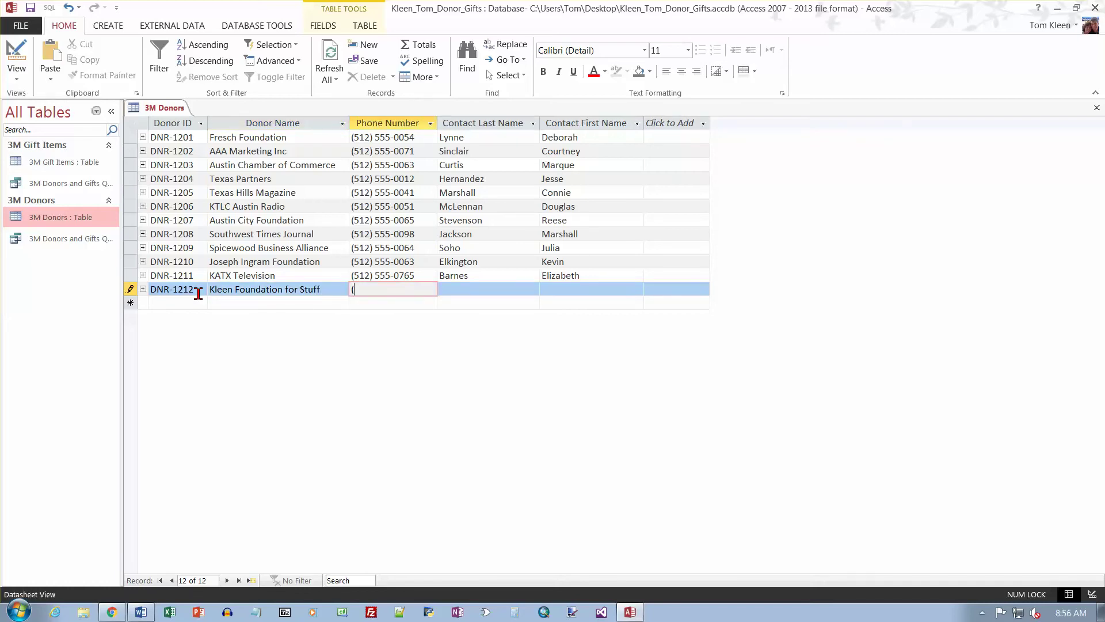
type("712) 555-1212")
Fill in the contact's last and first name and save the new donor record.
key("Tab")
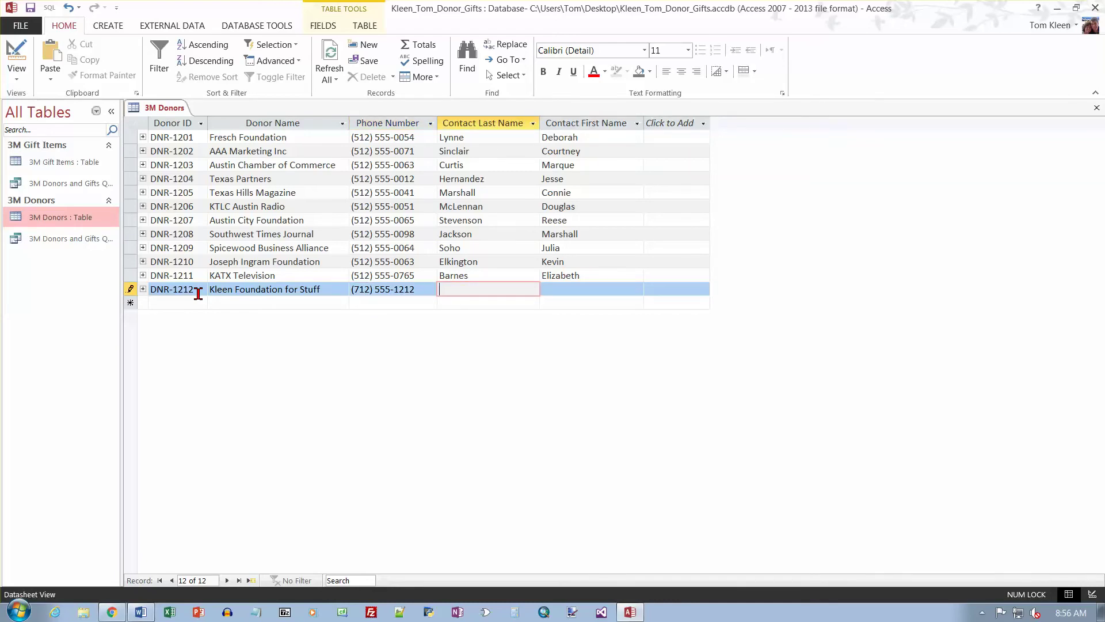
type("Kleen")
key("Tab")
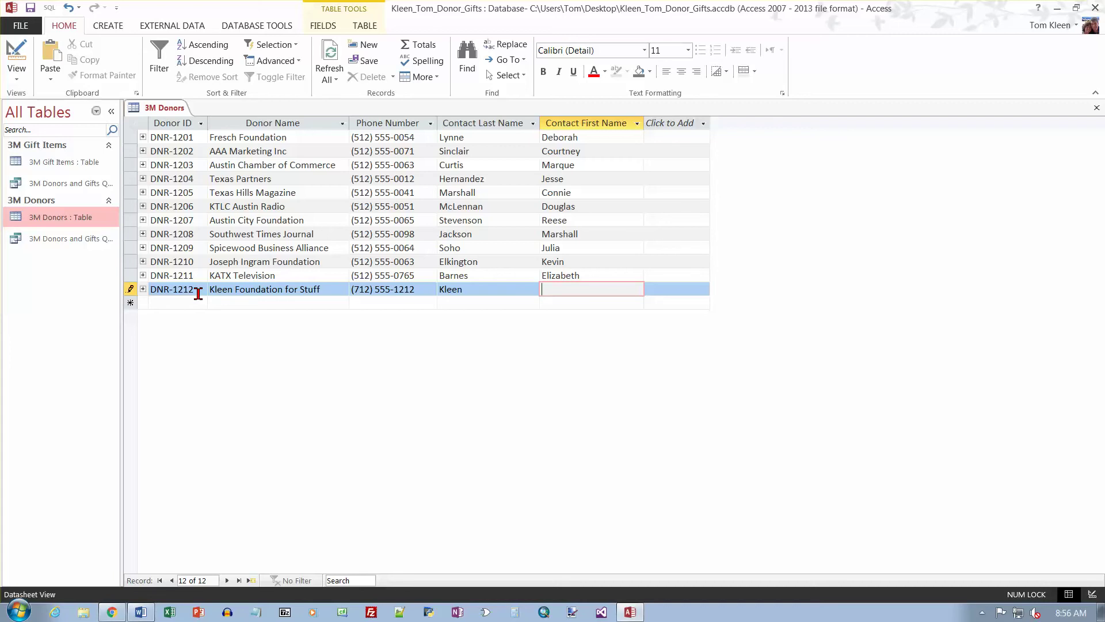
type("Tomo")
key("BackSpace")
left_click(287, 275)
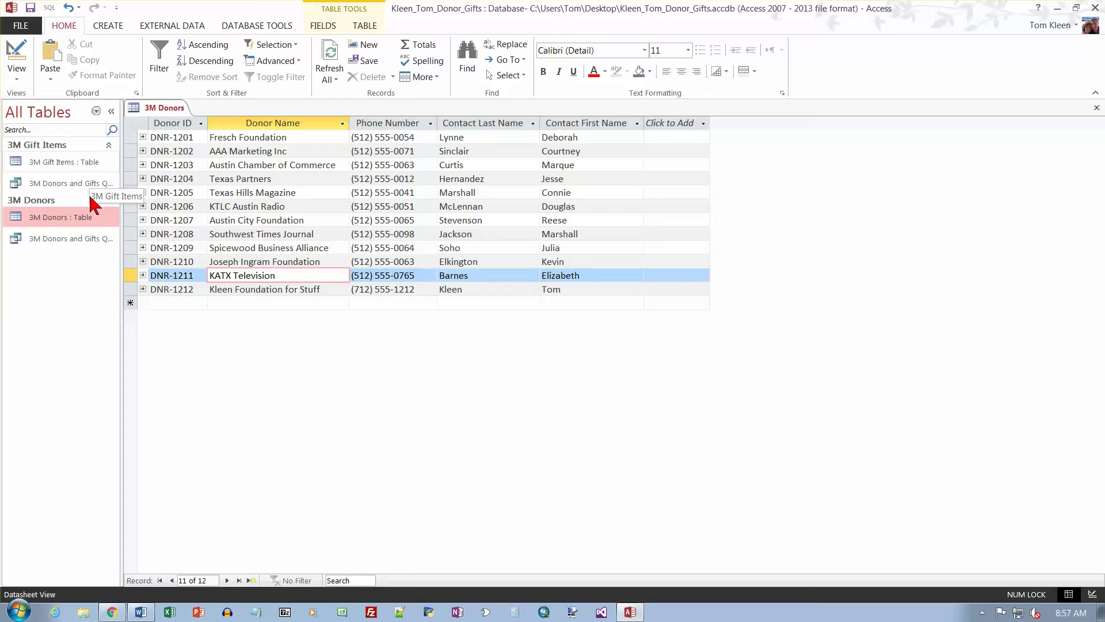
In 3M Gift Items, add record GIFT-35 described as Computer Lesson.
left_click_drag(121, 183, 155, 183)
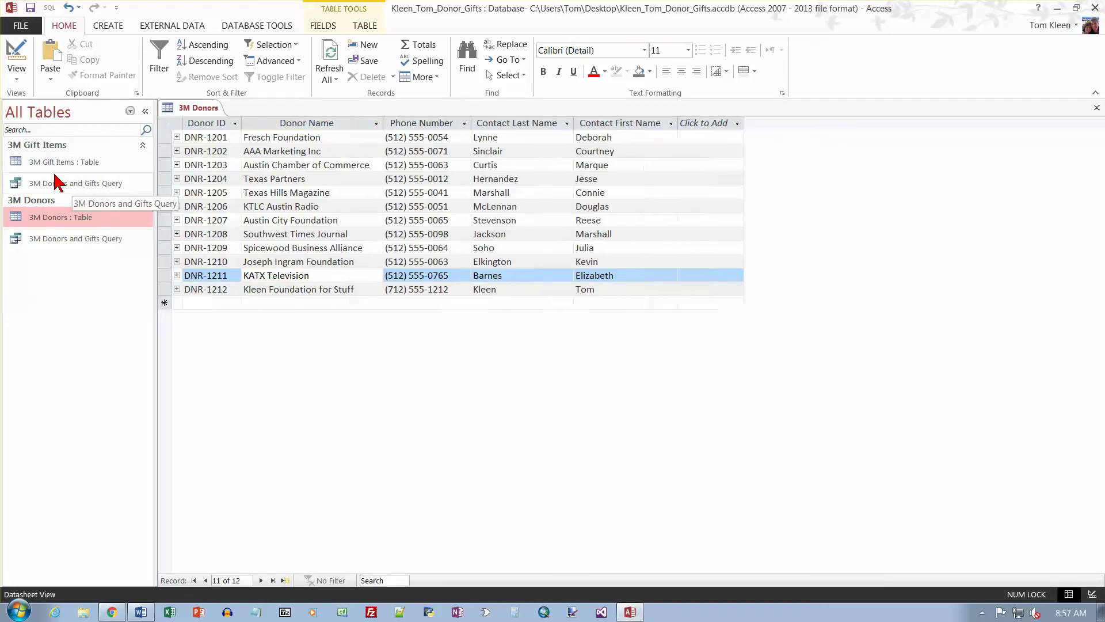
double_click(17, 163)
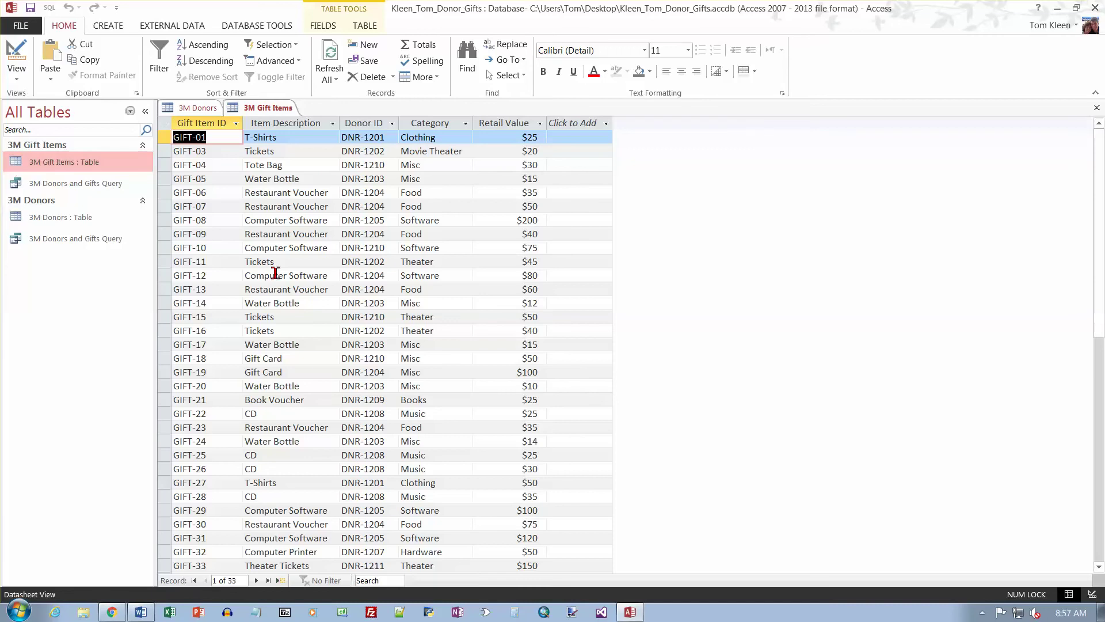
scroll(276, 272, "down", 6)
left_click(203, 344)
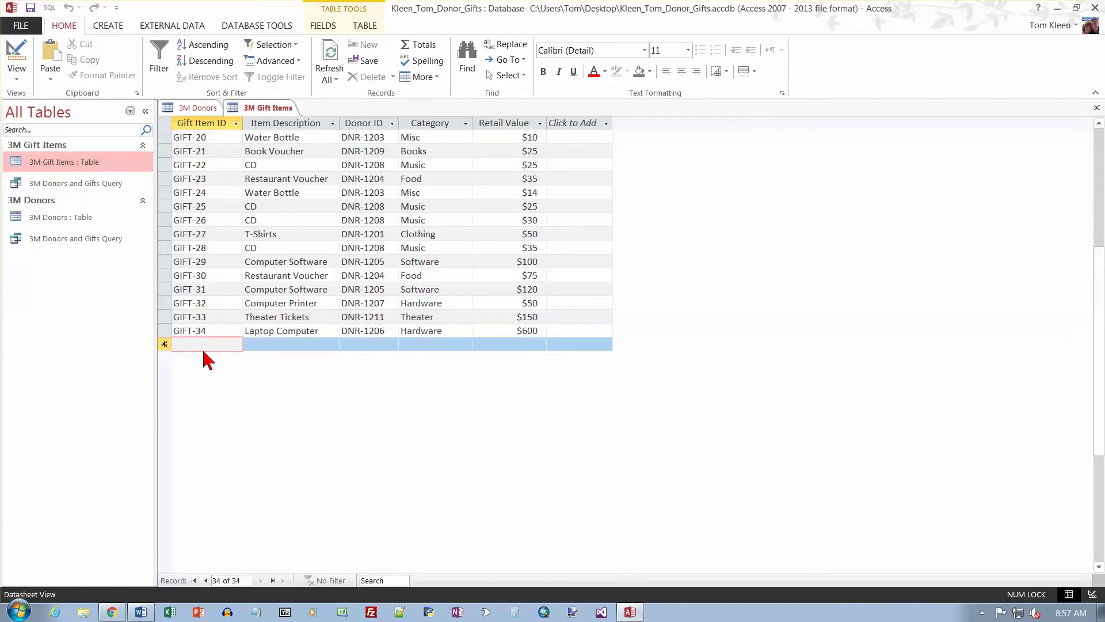
type("GIFT")
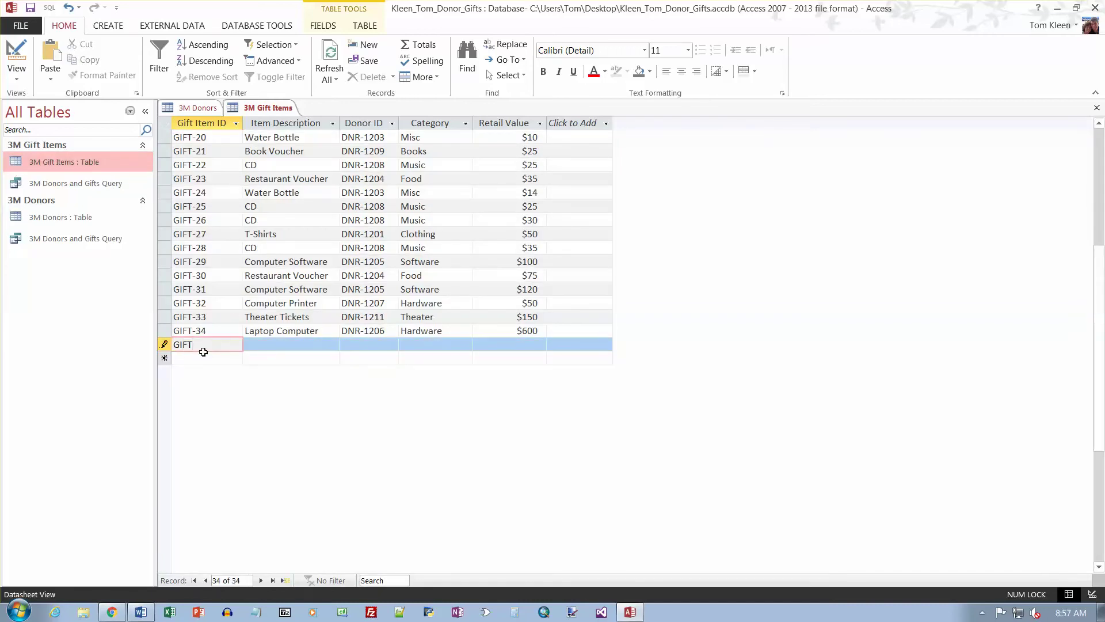
type("-35")
key("Tab")
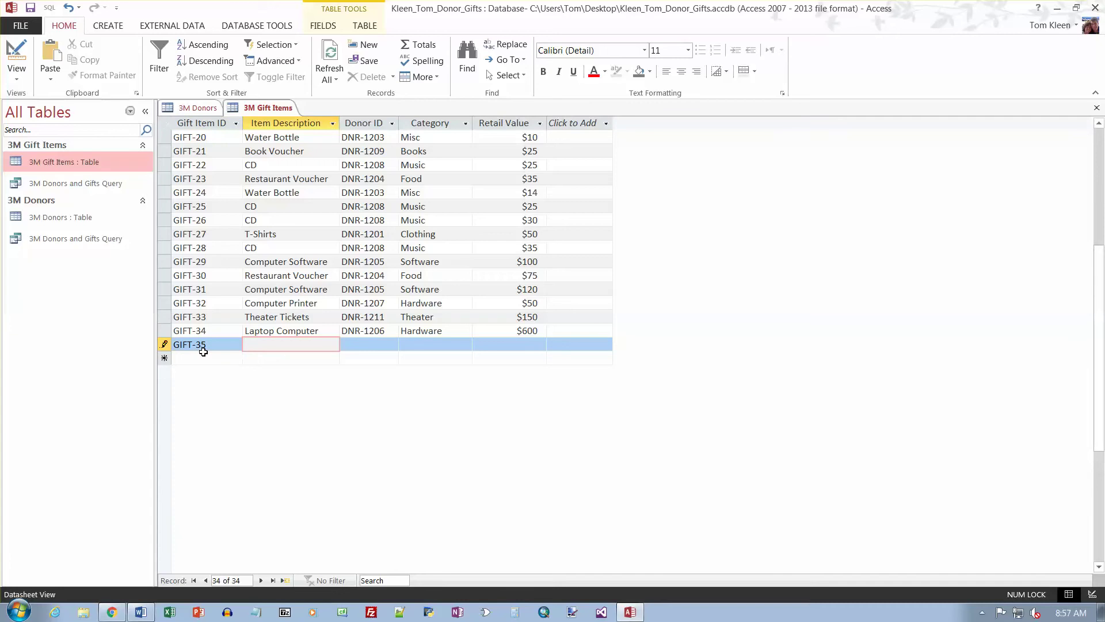
type("Computer Lesson")
Assign GIFT-35 to donor DNR-1212, category Misc, value $100, save it and close the table.
key("Tab")
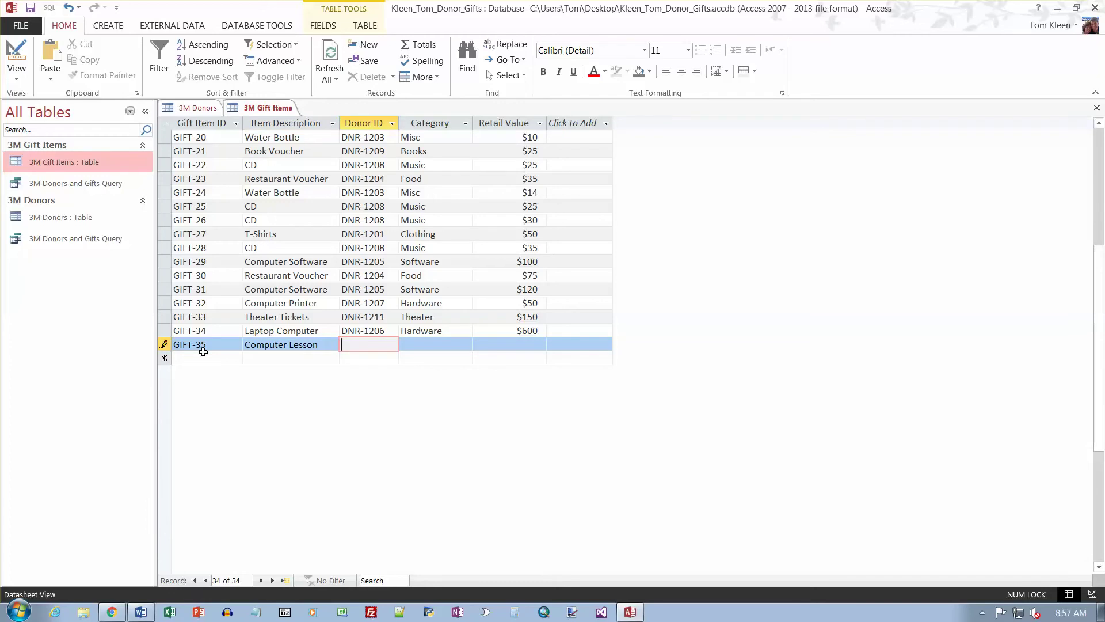
type("DNR-1212")
key("Tab")
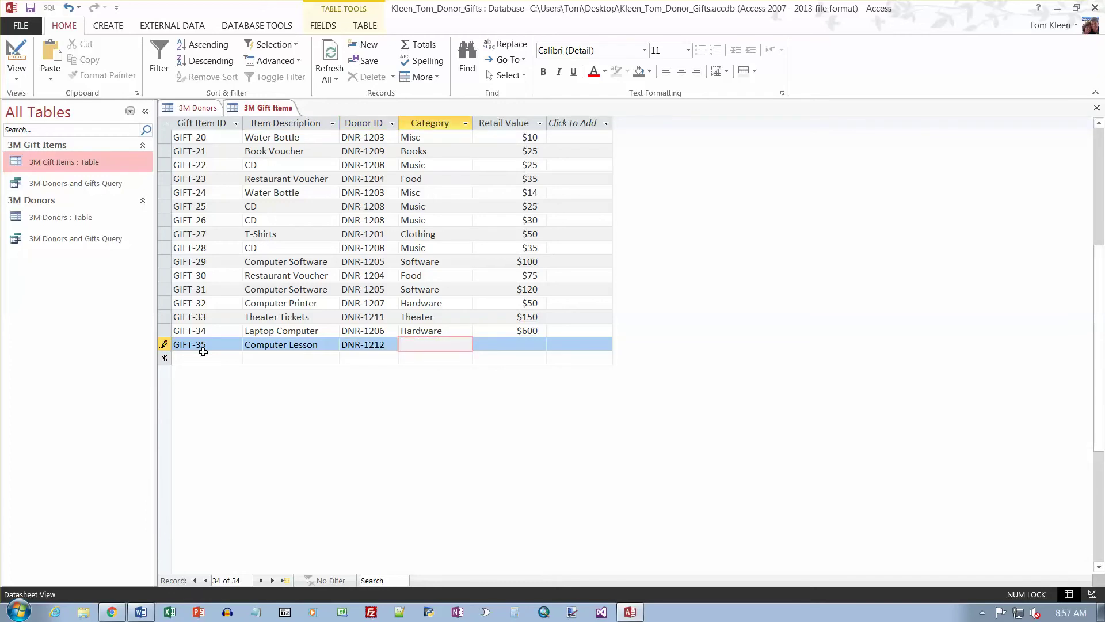
type("Misc")
key("Tab")
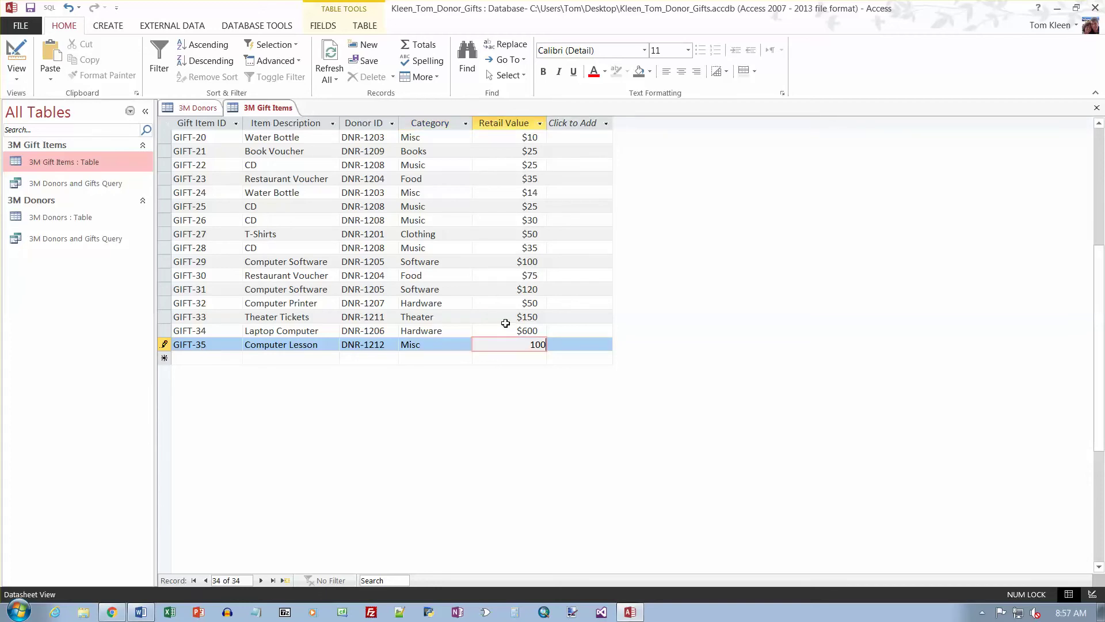
left_click(565, 330)
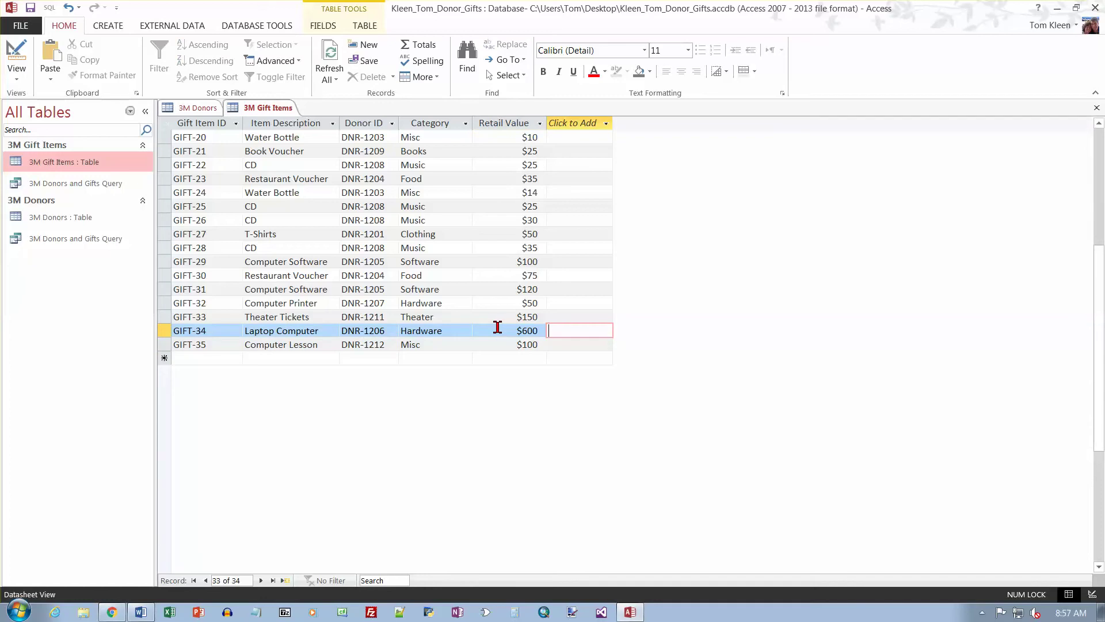
left_click(1096, 109)
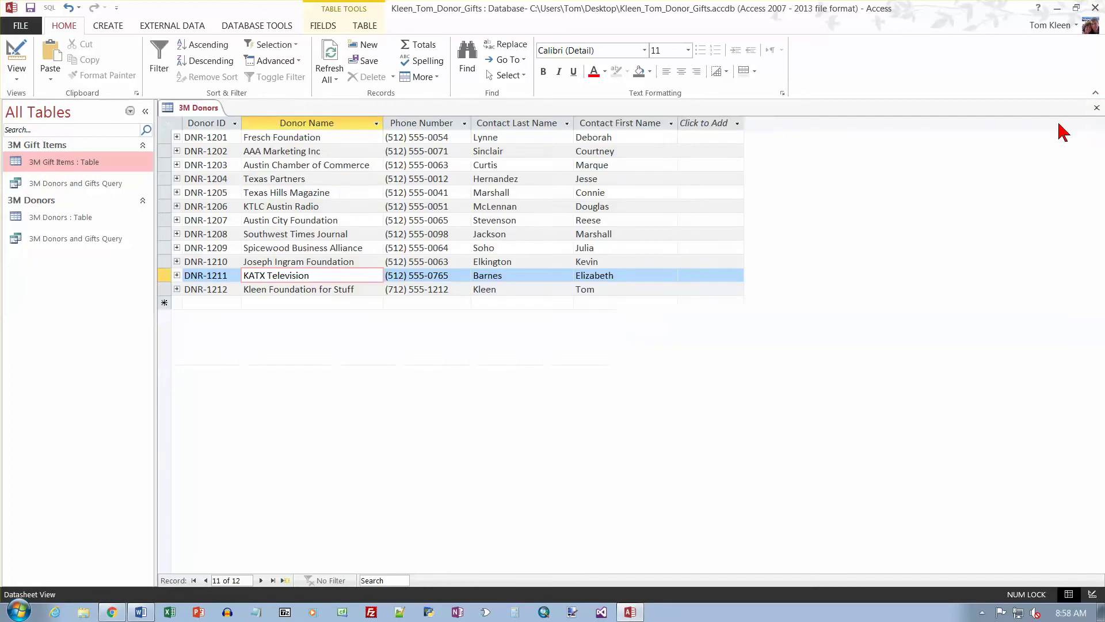
Close the donors table and generate a form from 3M Donors : Table with Create > Form.
left_click(1096, 108)
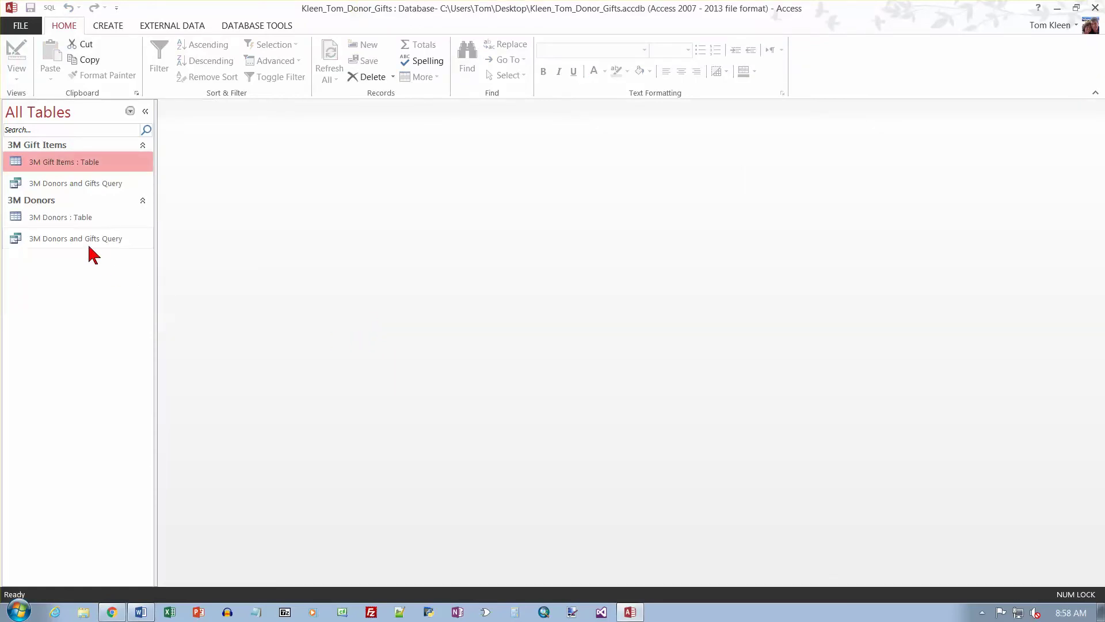
left_click(62, 225)
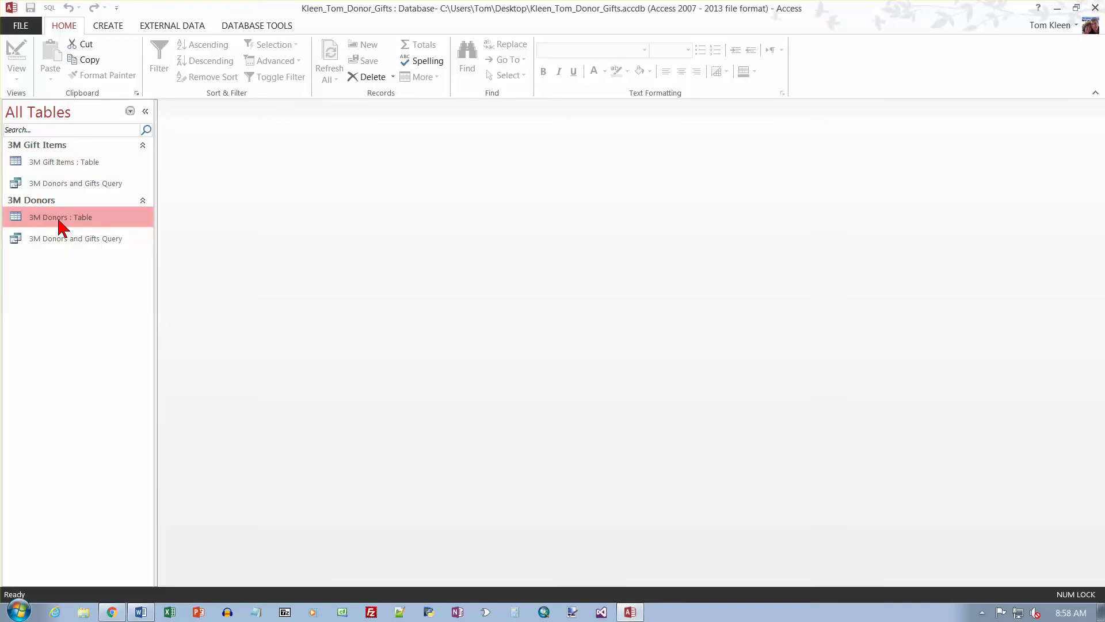
left_click(109, 26)
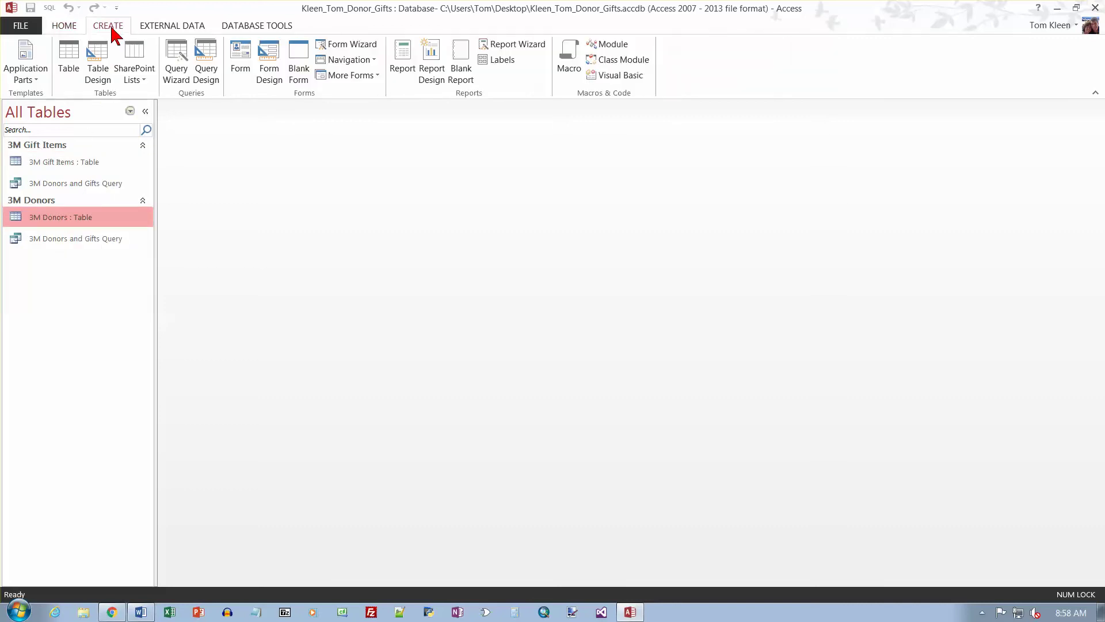
left_click(242, 63)
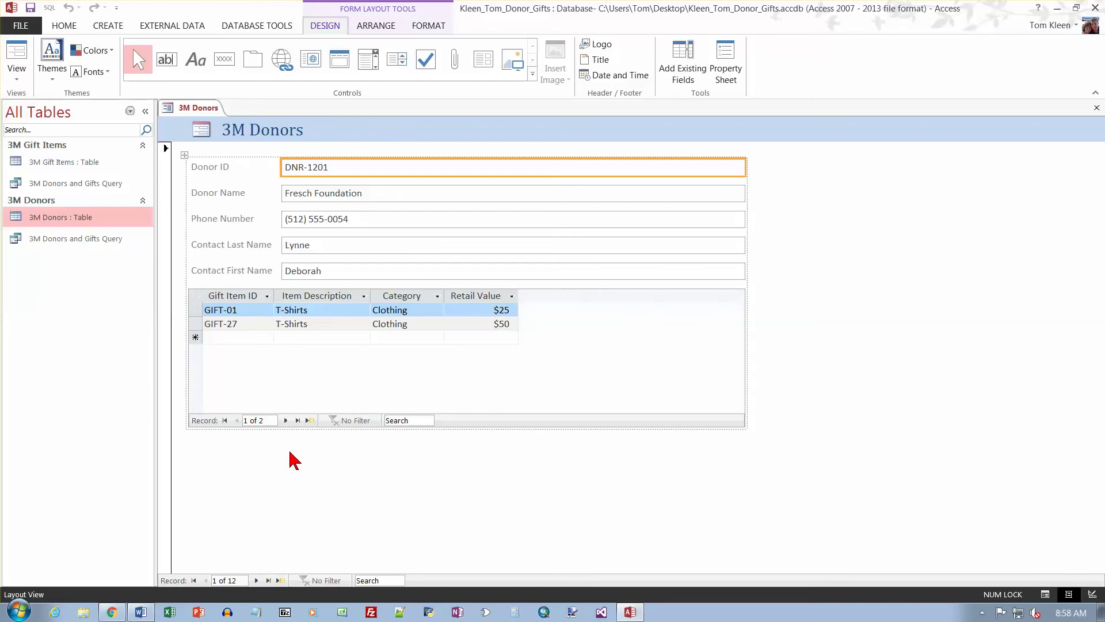
Browse to the last donor, DNR-1212, and switch the form to Layout View.
left_click(297, 420)
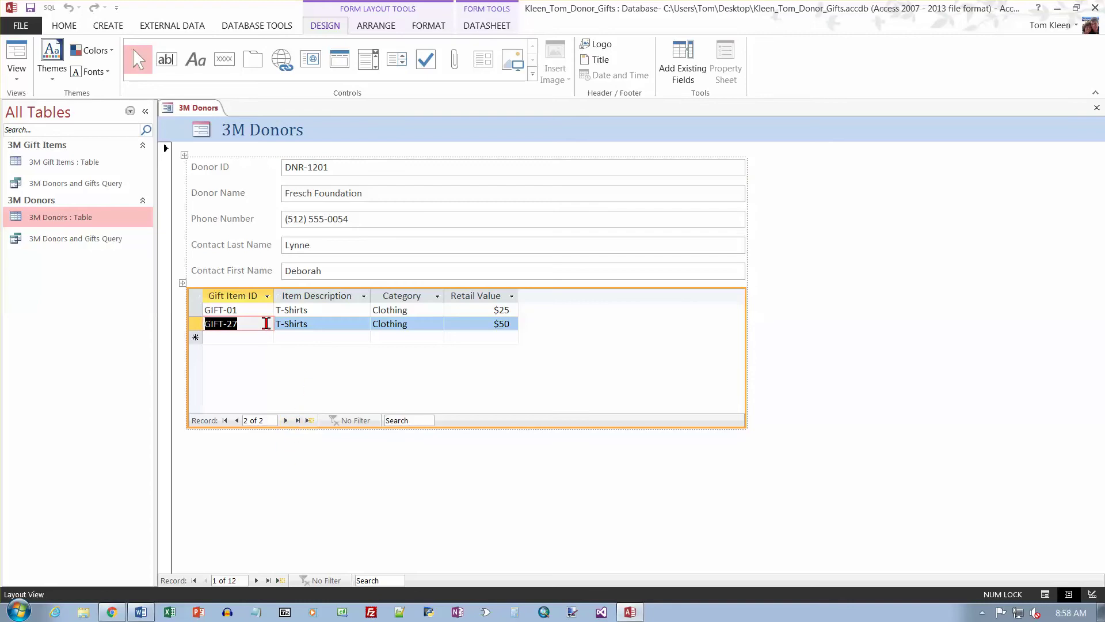
left_click(269, 581)
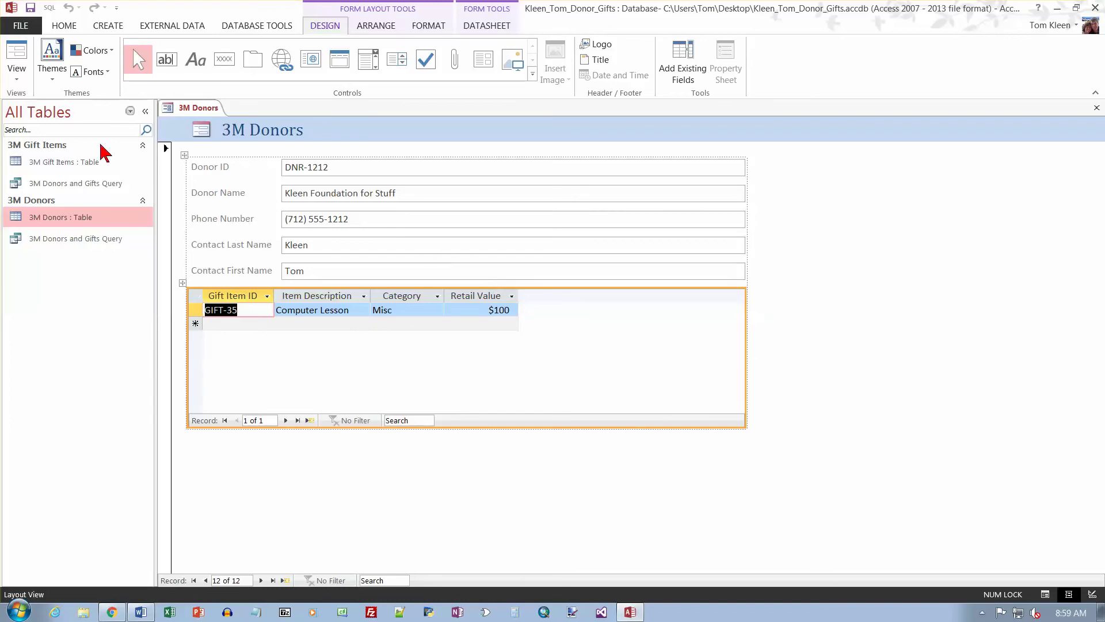
left_click(19, 80)
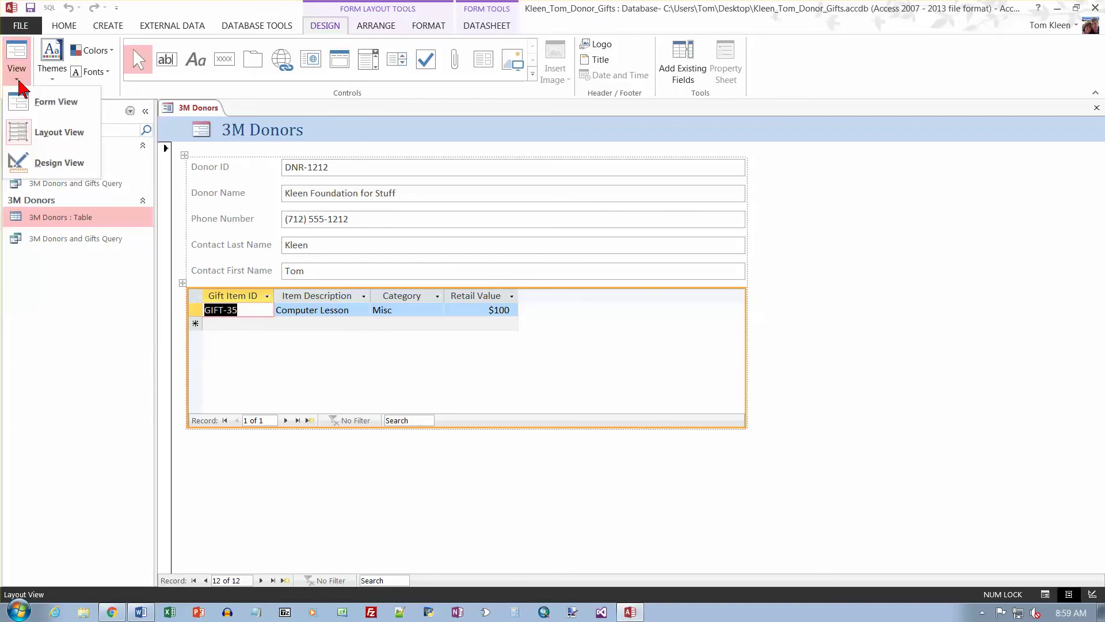
left_click(45, 132)
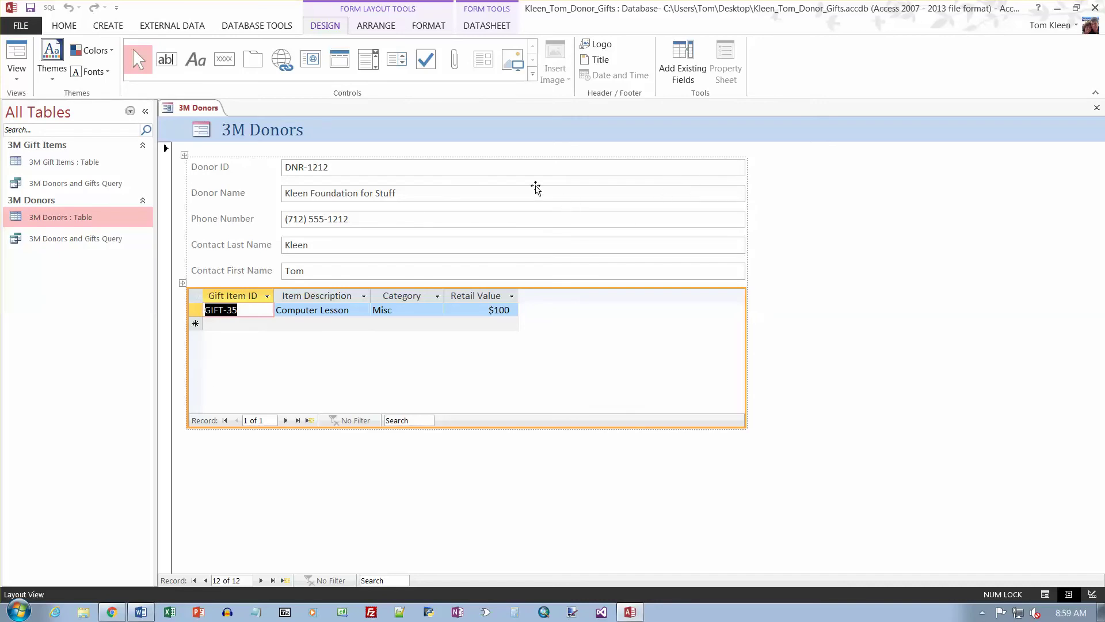
left_click(526, 170)
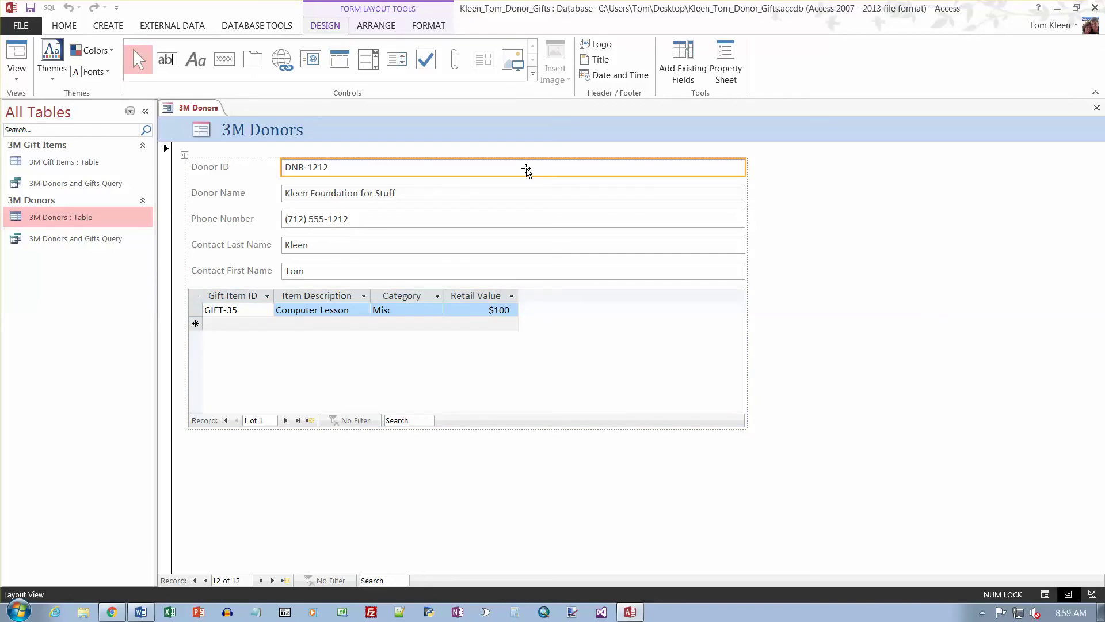
Set the Width of the five donor text boxes to 3 inches in the Property Sheet.
left_click(527, 194, "shift")
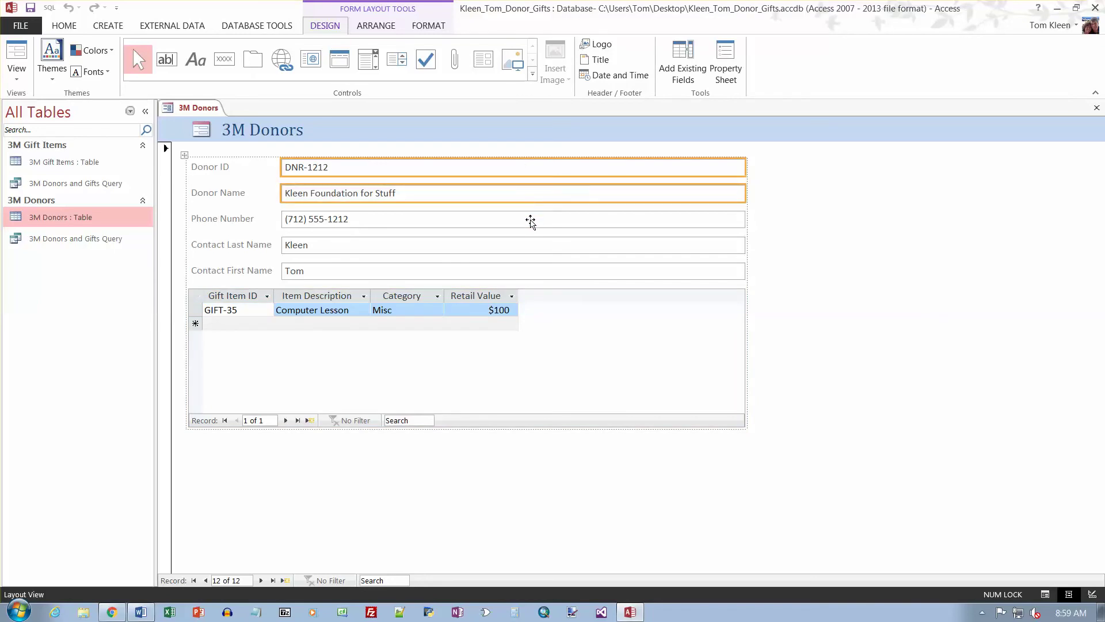
left_click(528, 219, "shift")
left_click(538, 246, "shift")
left_click(543, 271, "shift")
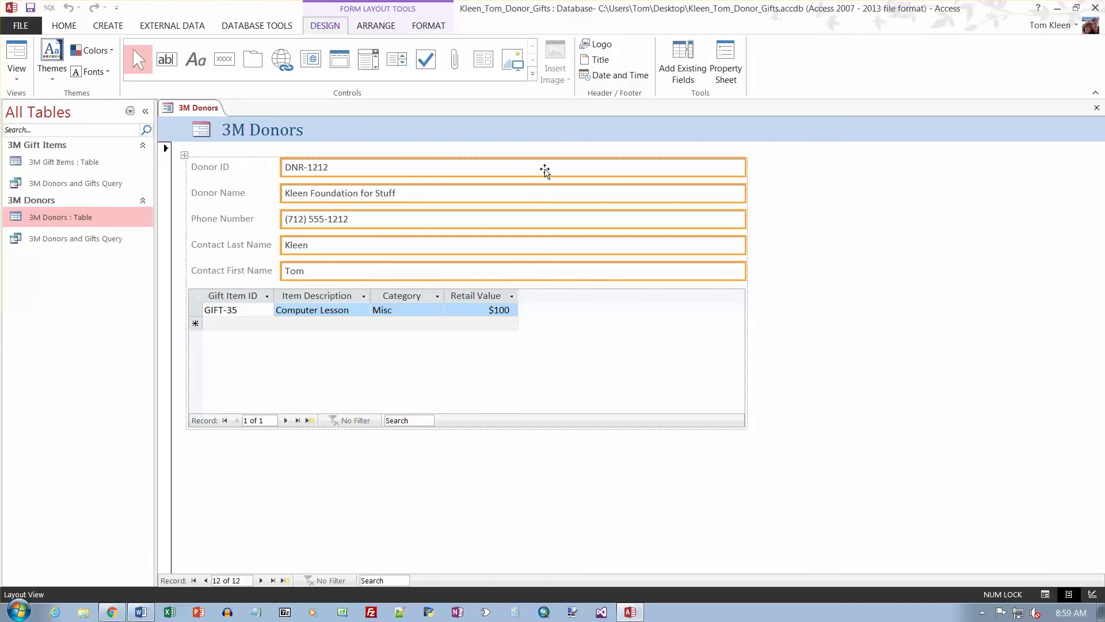
right_click(544, 169)
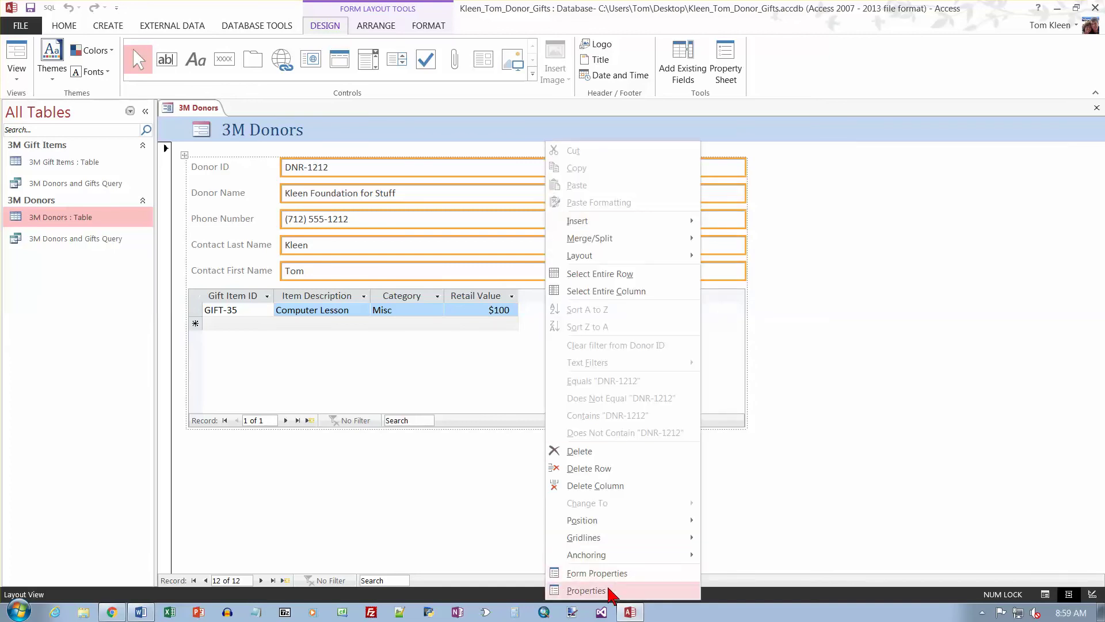
left_click(587, 590)
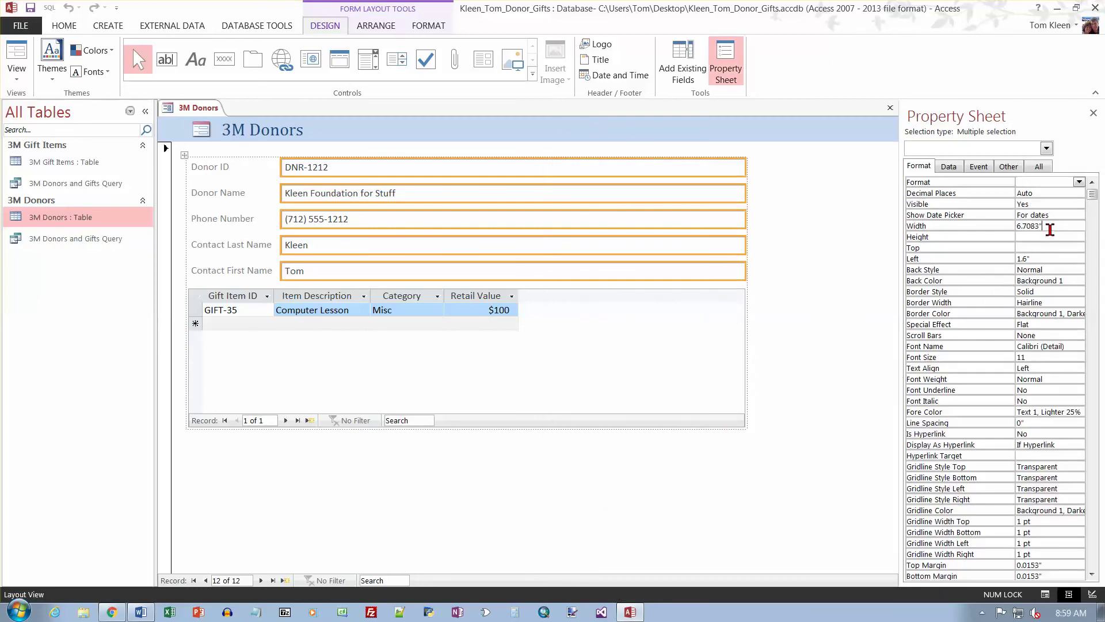
left_click(1005, 230)
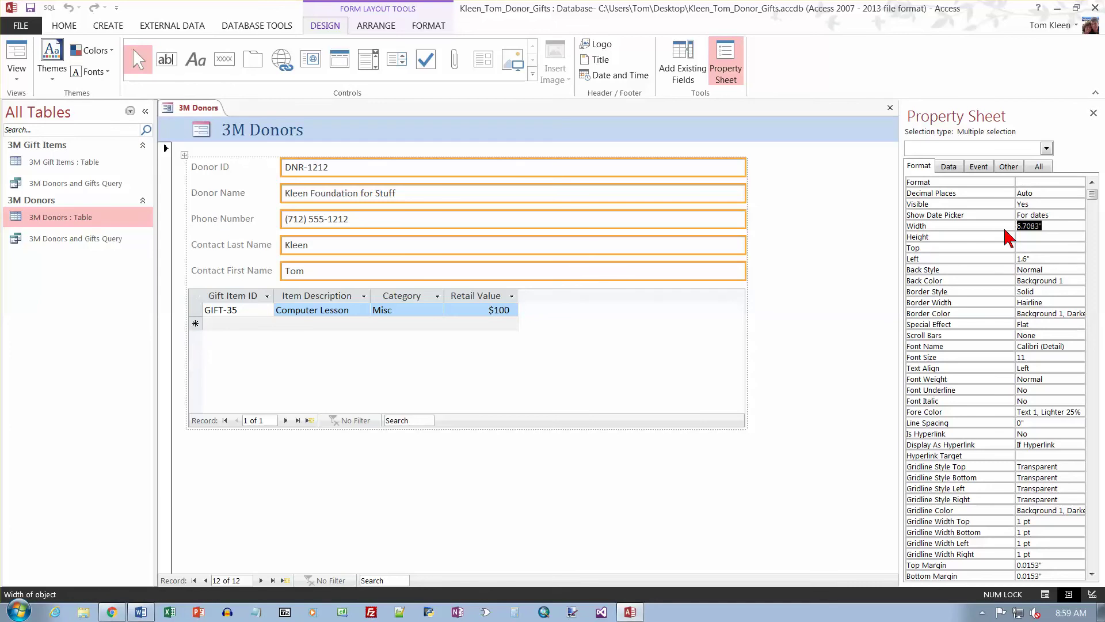
type("3")
key("Return")
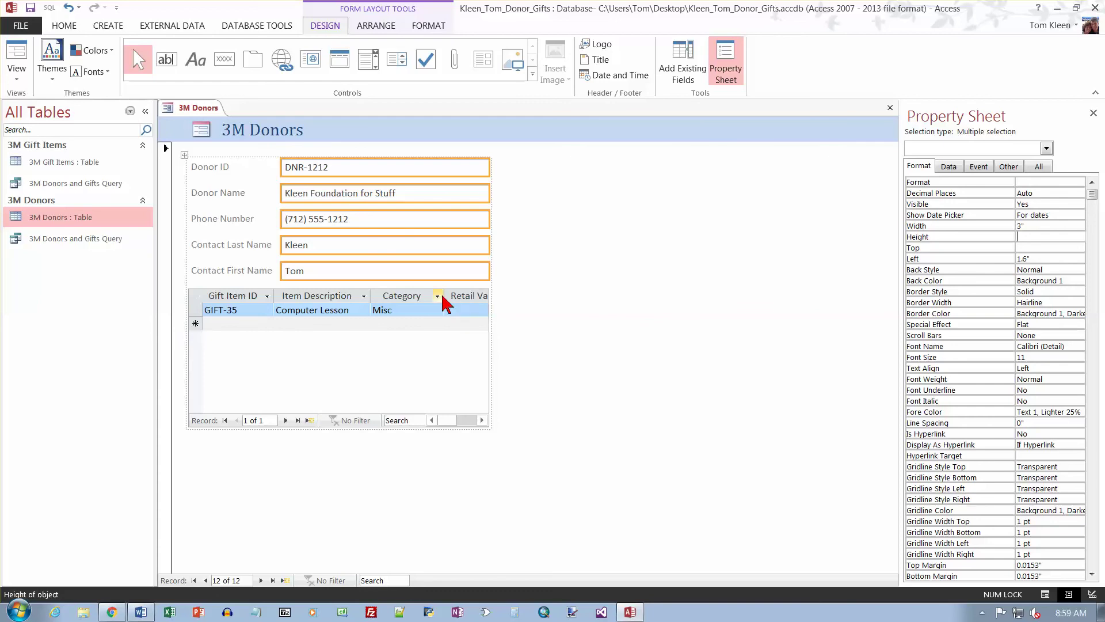
left_click(274, 298)
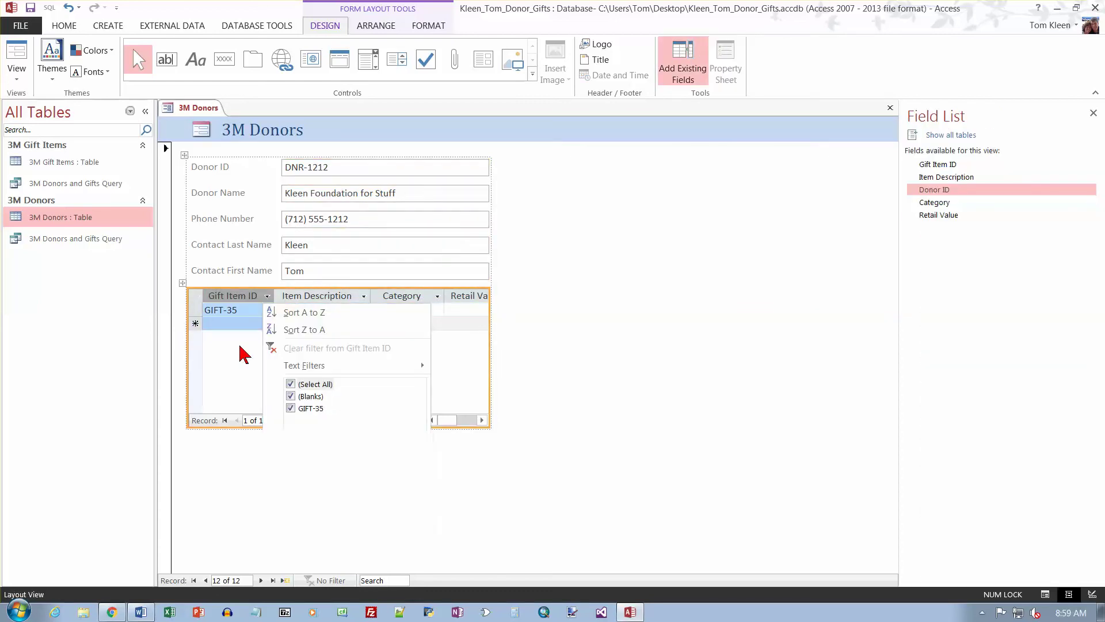
Narrow the Gift Item ID and Category columns and align the subform's right edge with the text boxes.
left_click(258, 320)
left_click_drag(274, 297, 250, 296)
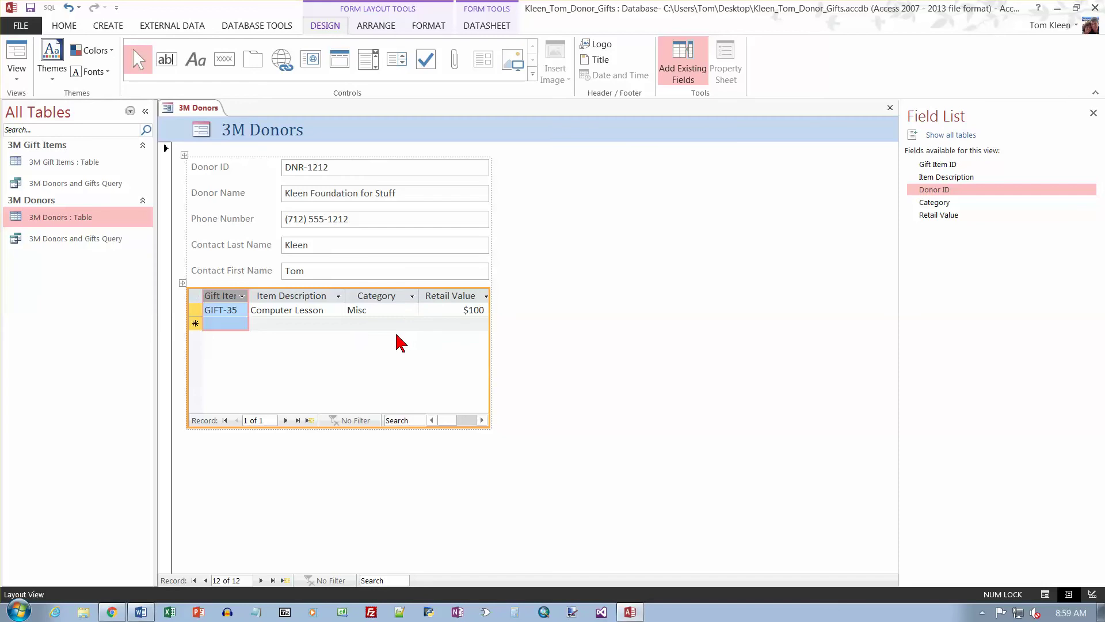
left_click_drag(419, 295, 411, 293)
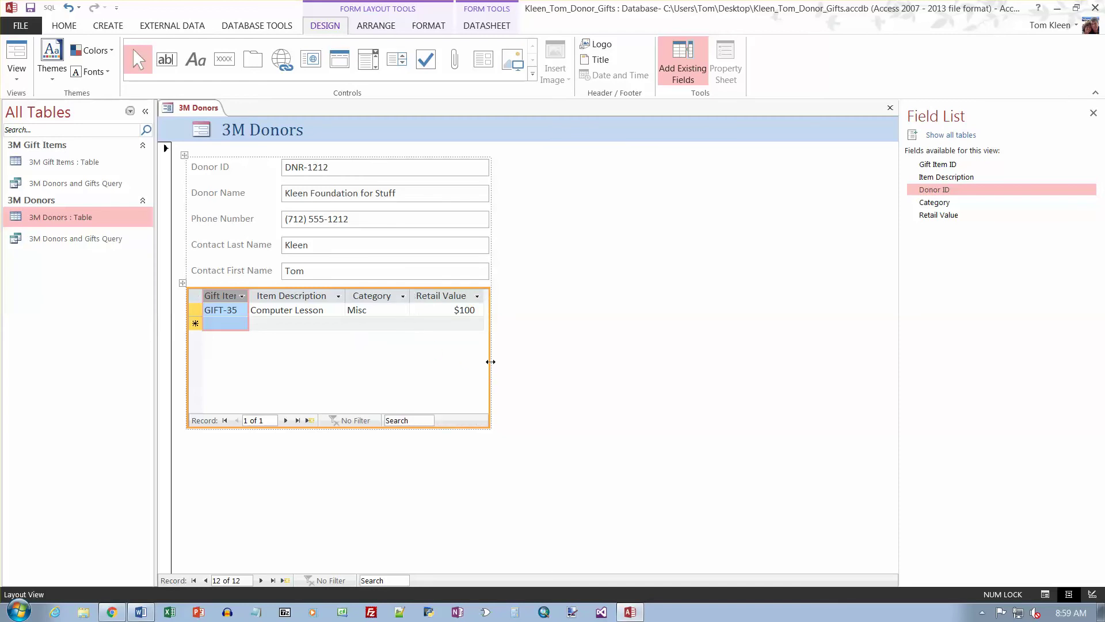
left_click_drag(490, 359, 510, 358)
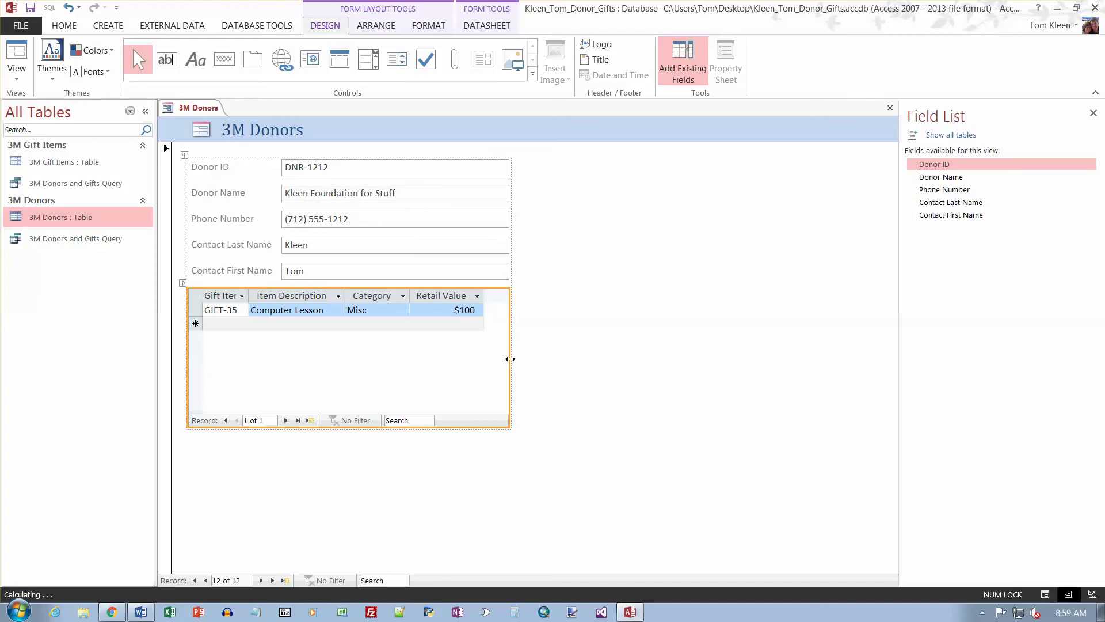
left_click_drag(510, 359, 488, 359)
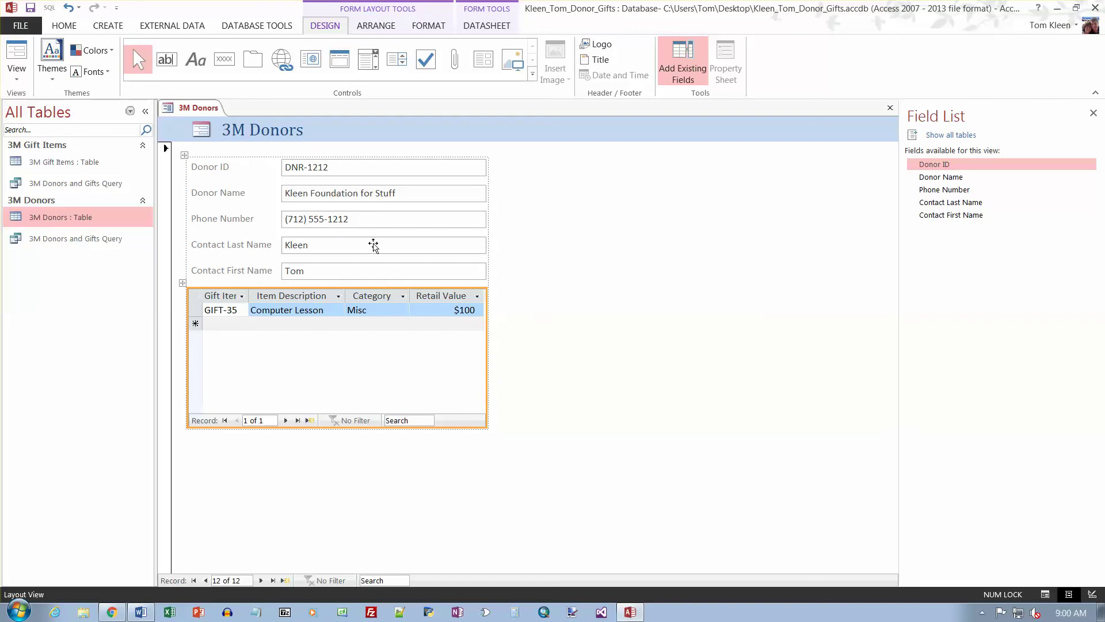
left_click(306, 140)
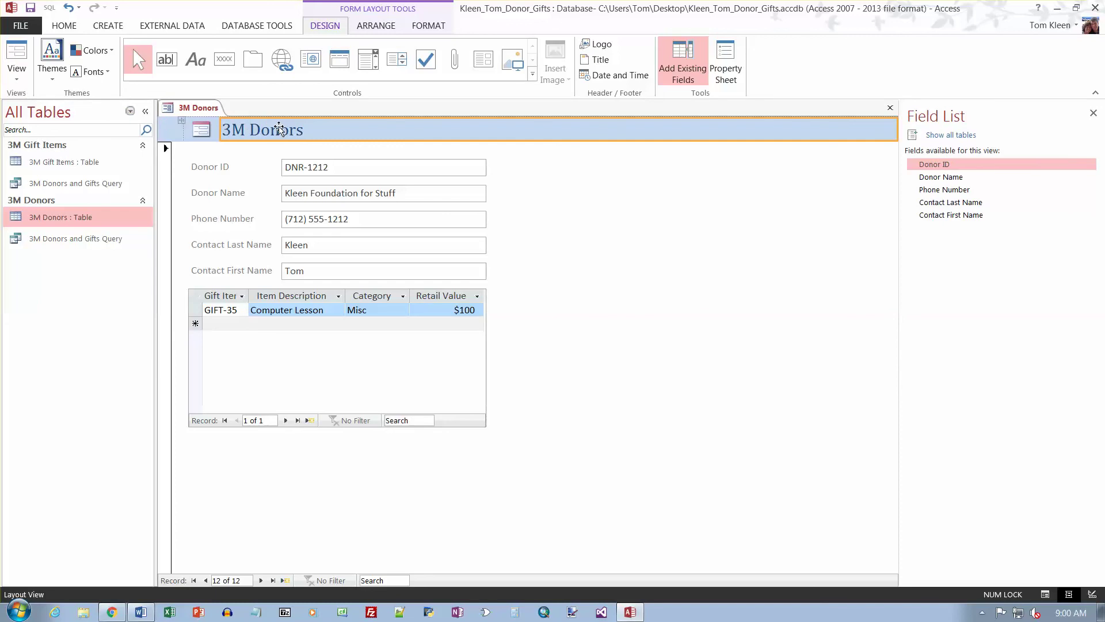
Append a space and your full name after '3M Donors' in the form title.
left_click(283, 130)
left_click(306, 129)
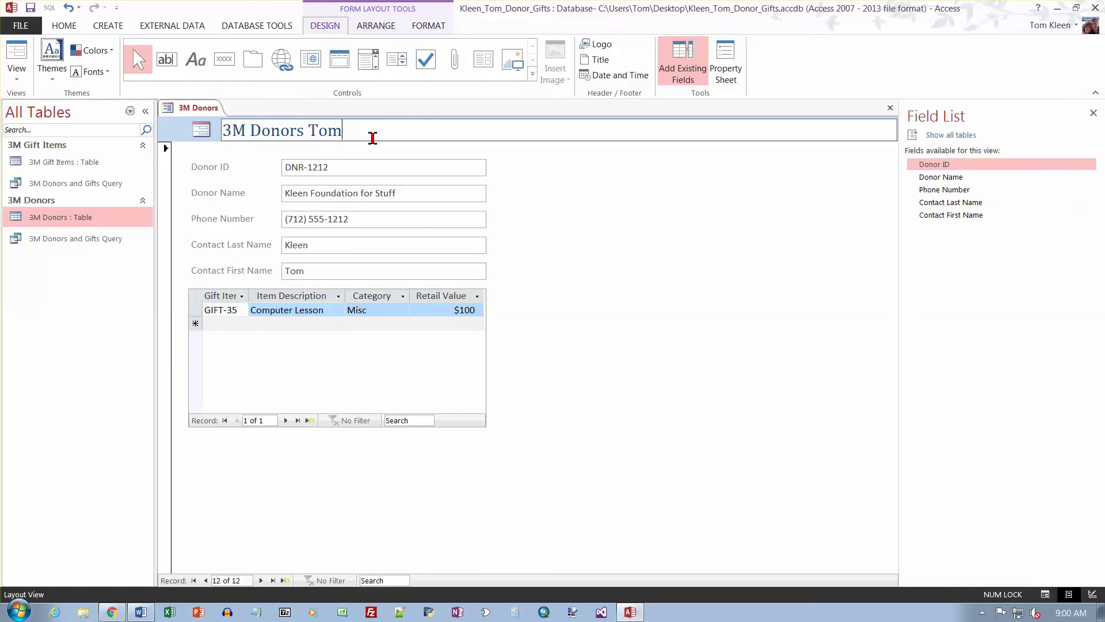
type("Tom Kleen")
left_click(16, 72)
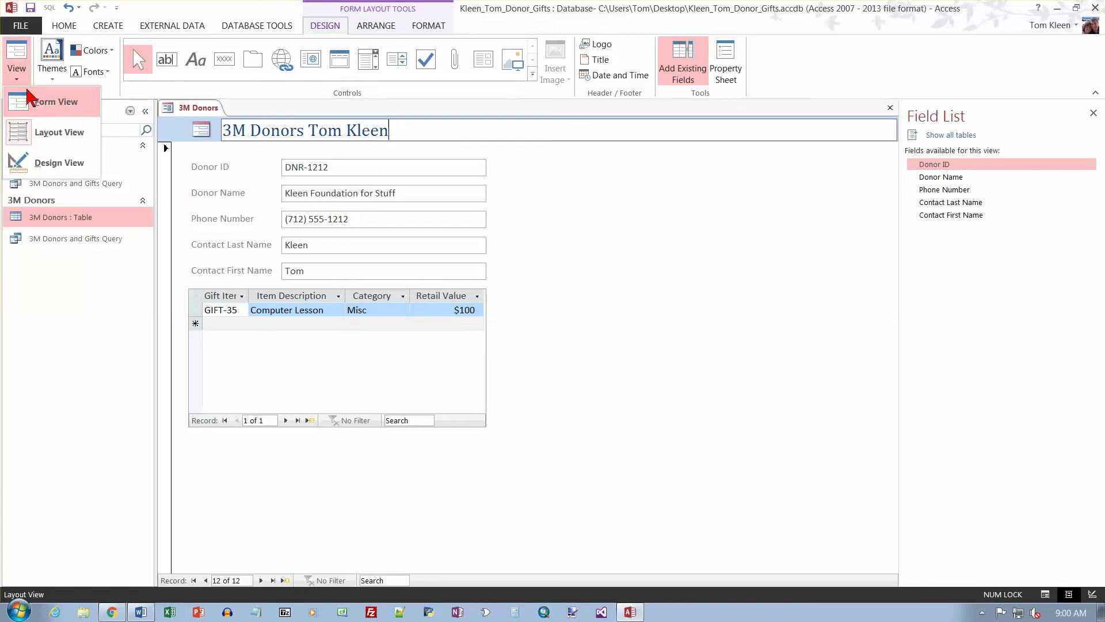
Switch the 3M Donors form to Design View, saving it, and enlarge the Form Footer.
left_click(56, 164)
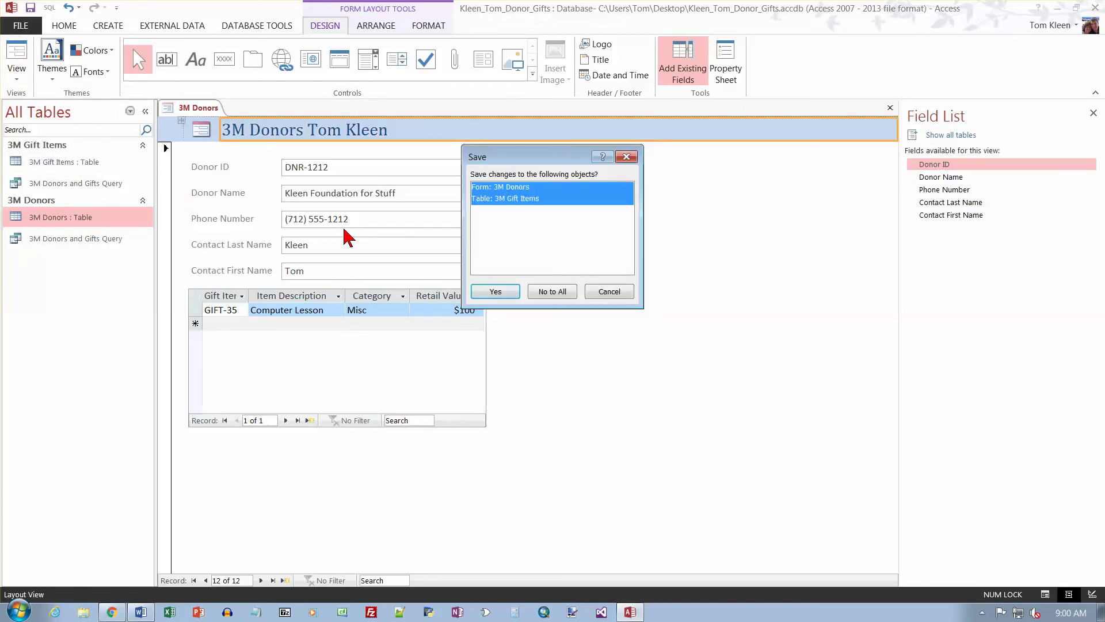
left_click(510, 295)
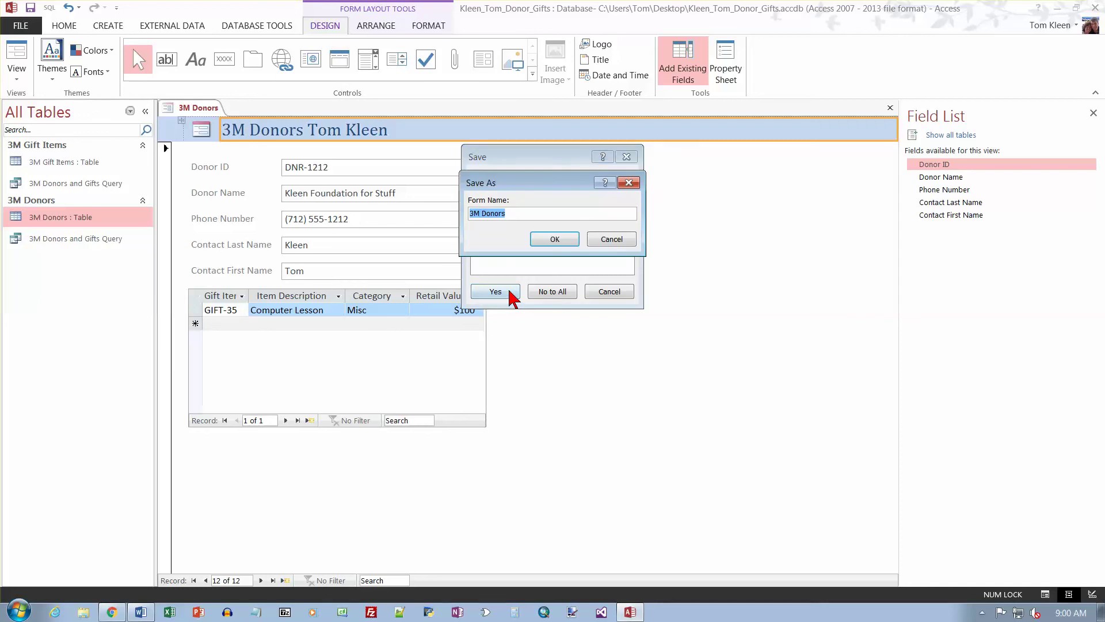
left_click(553, 240)
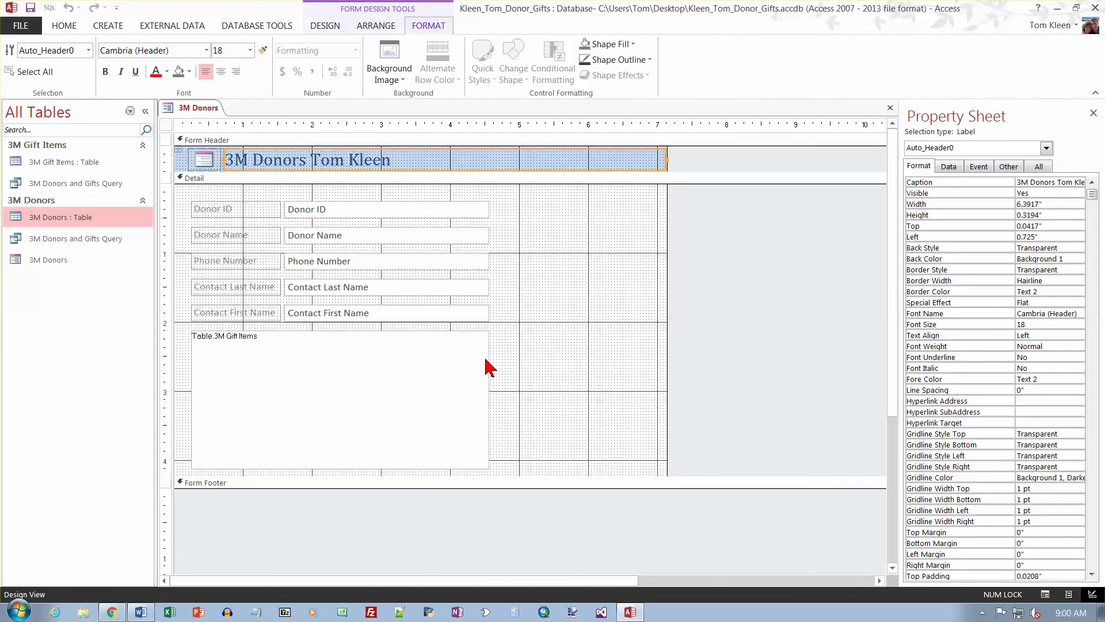
left_click_drag(410, 488, 413, 525)
left_click(235, 511)
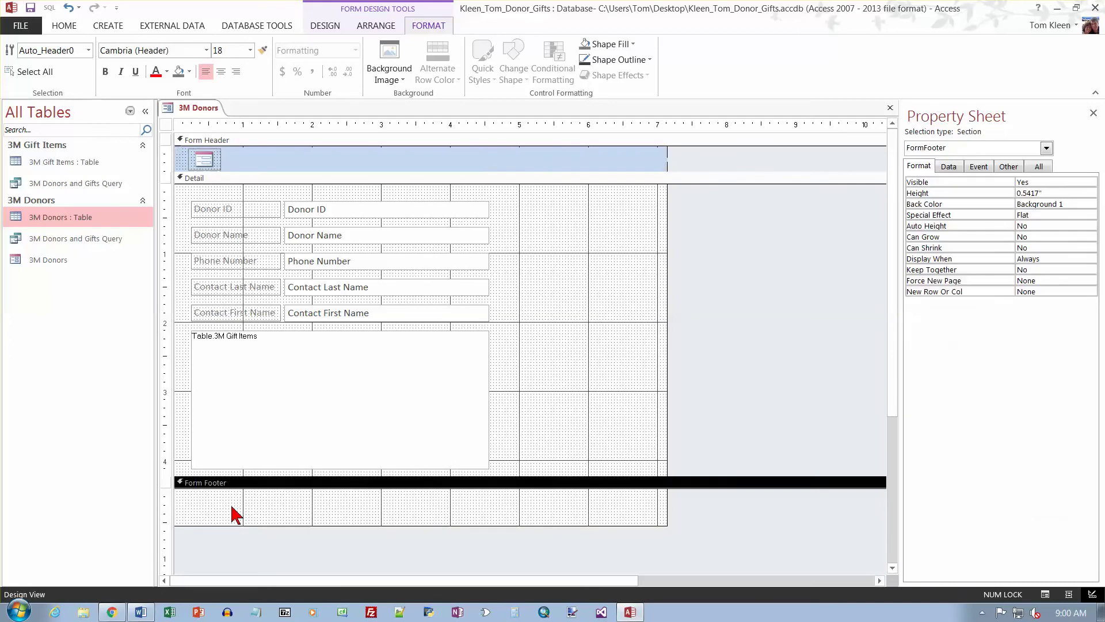
Add a label with the author's name to the Form Footer, then save and close, replacing the old version.
left_click(326, 29)
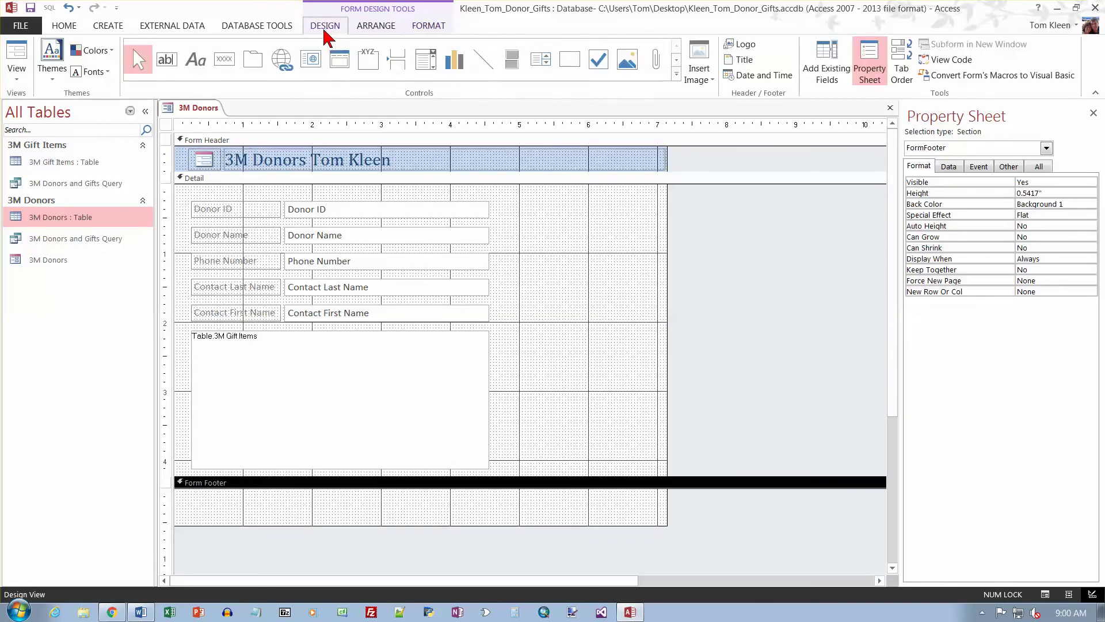
left_click(203, 64)
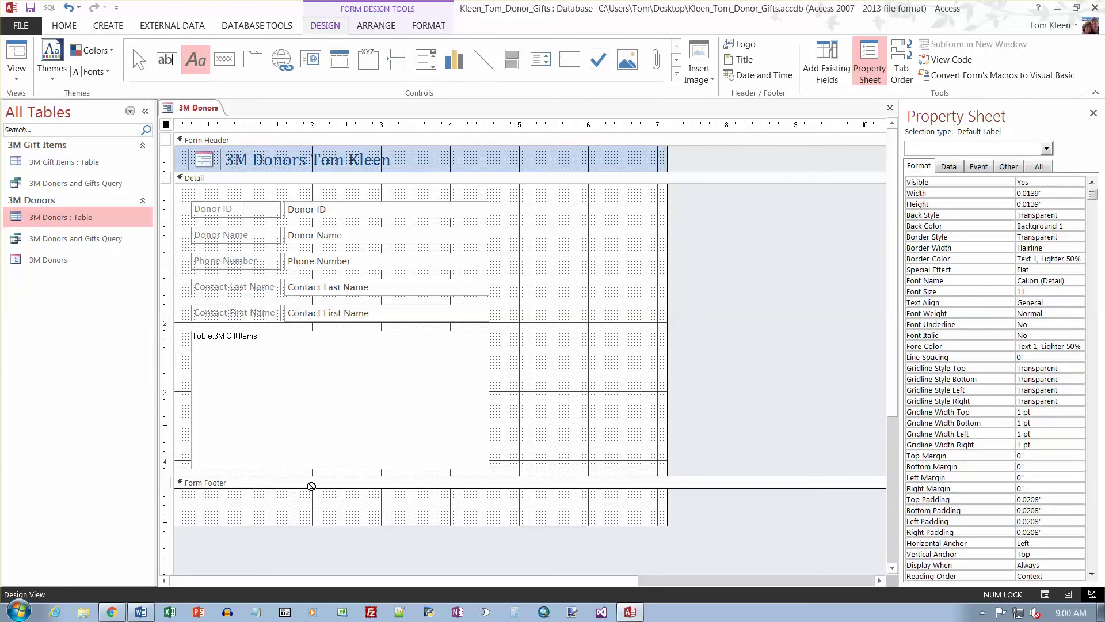
left_click_drag(206, 499, 326, 521)
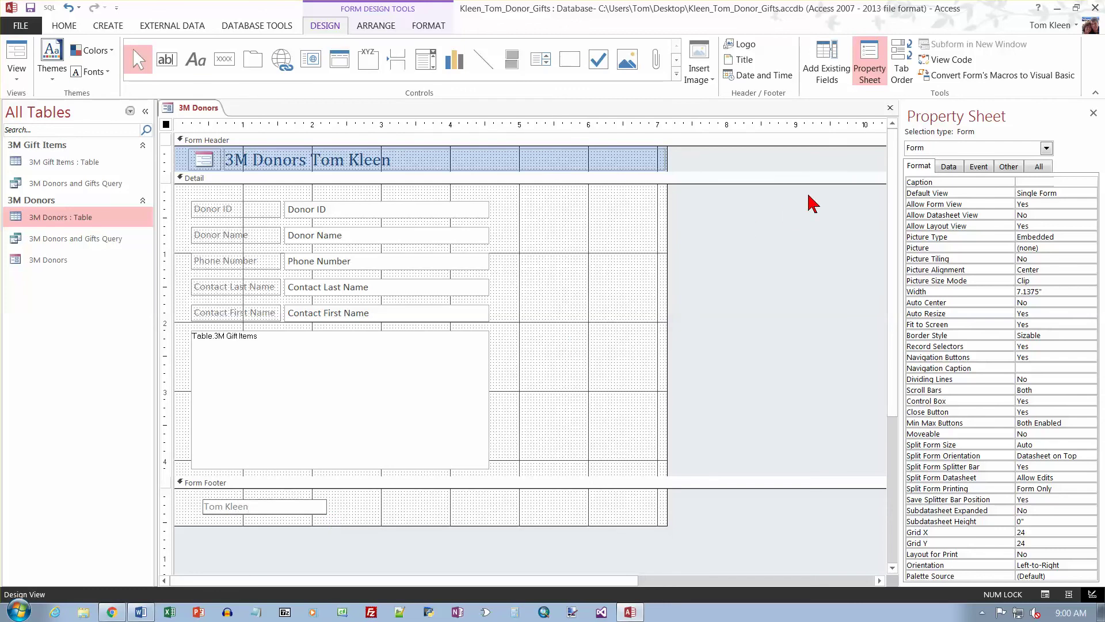
left_click(893, 109)
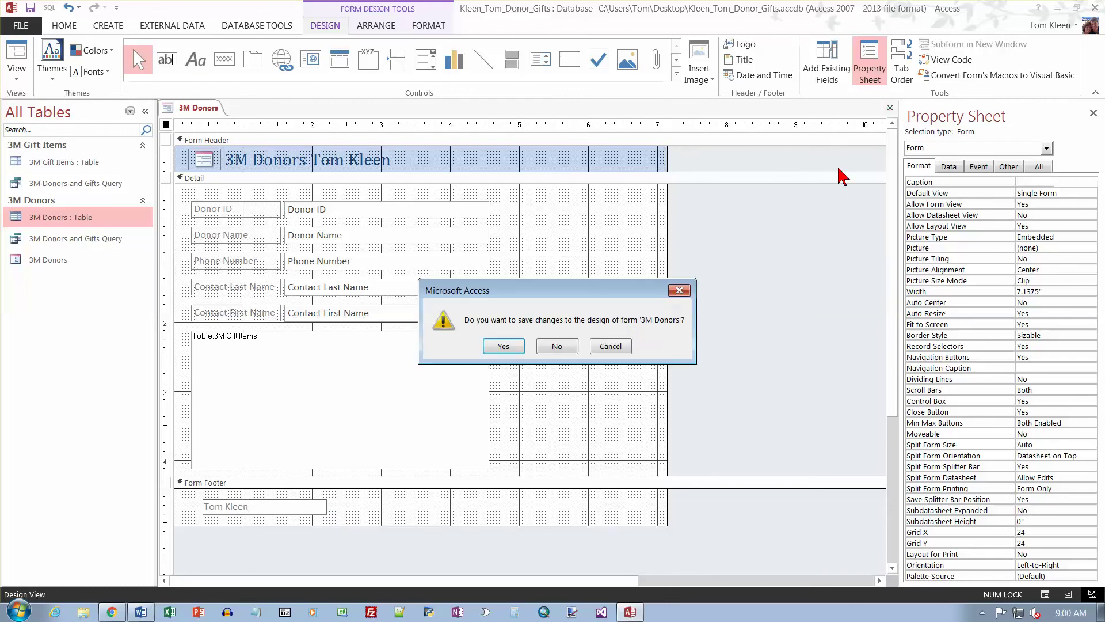
left_click(503, 346)
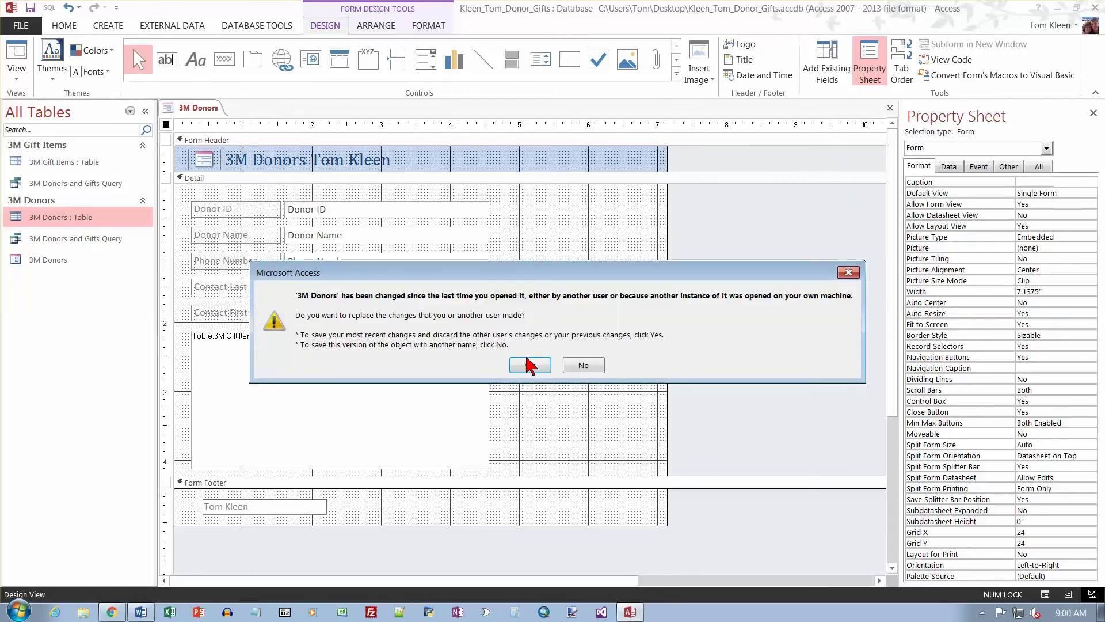
left_click(529, 365)
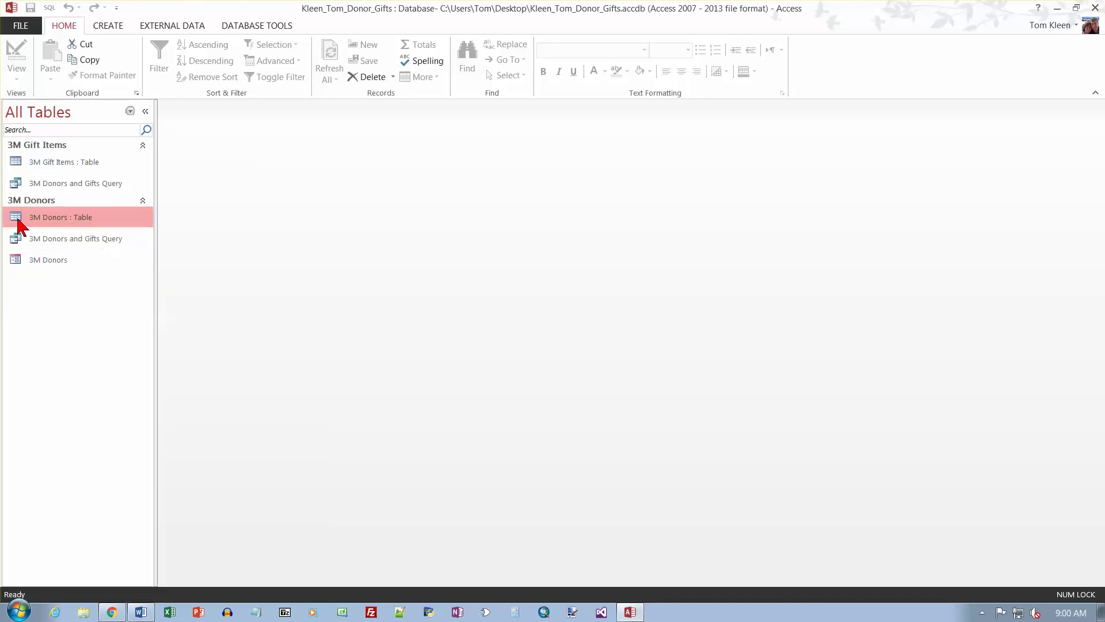
Build a simple query of Donor Name and Phone Number from 3M Donors, named 3M Donors Query.
left_click(110, 26)
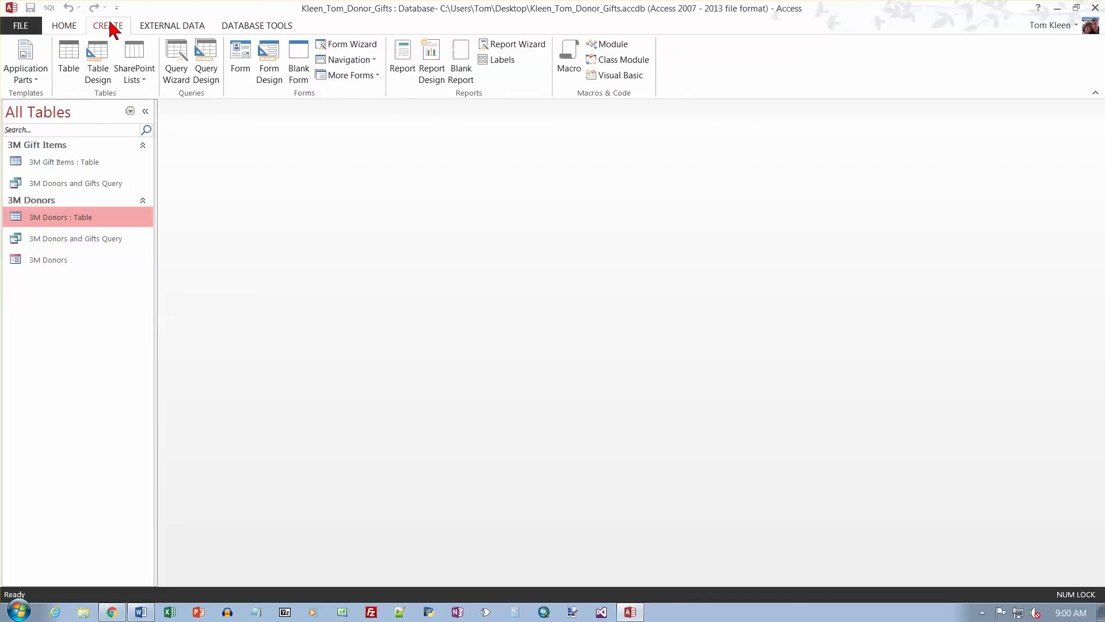
left_click(178, 60)
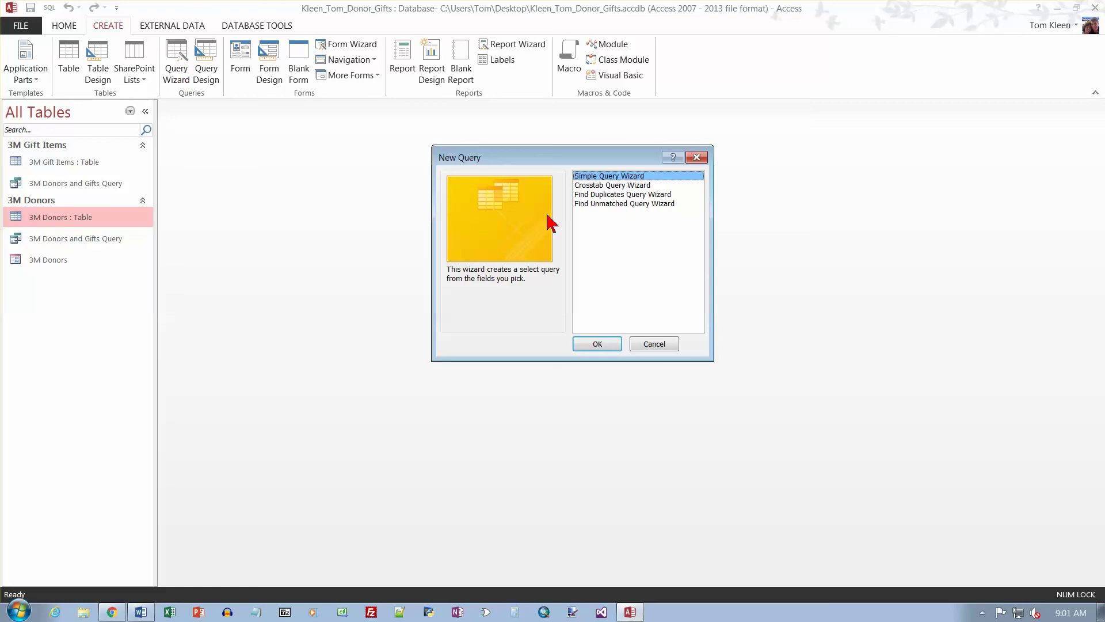
left_click(604, 346)
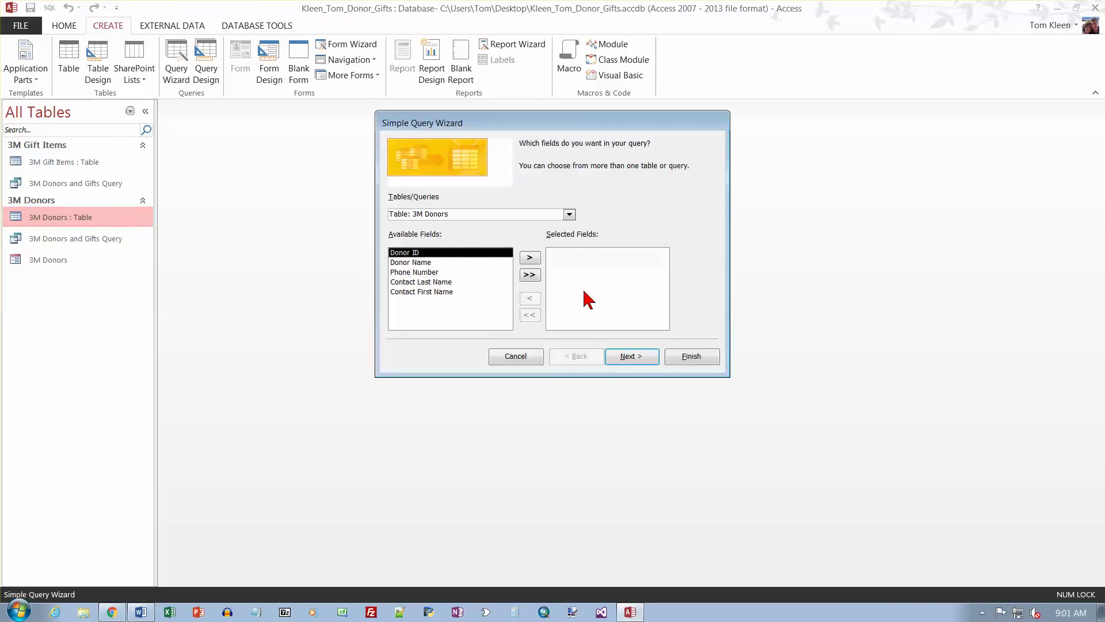
double_click(426, 263)
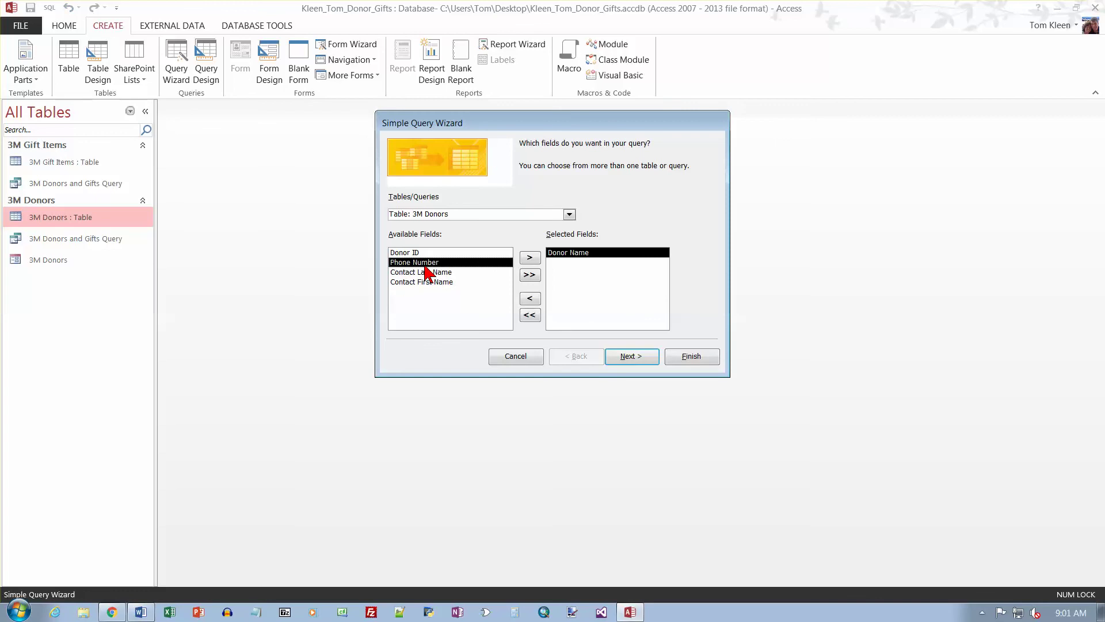
double_click(425, 263)
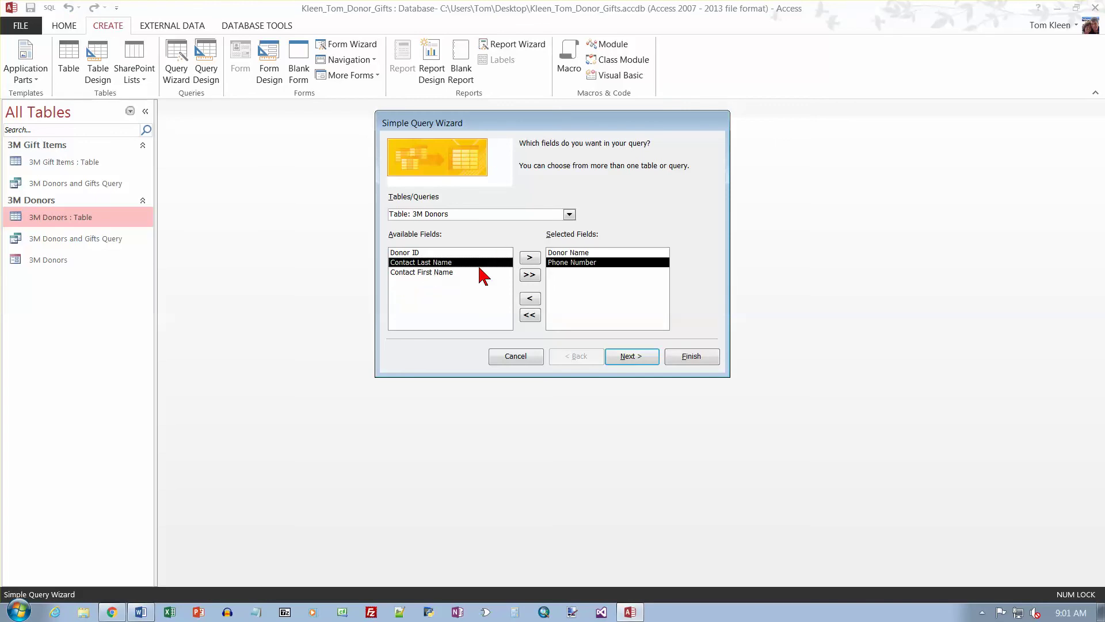
left_click(629, 360)
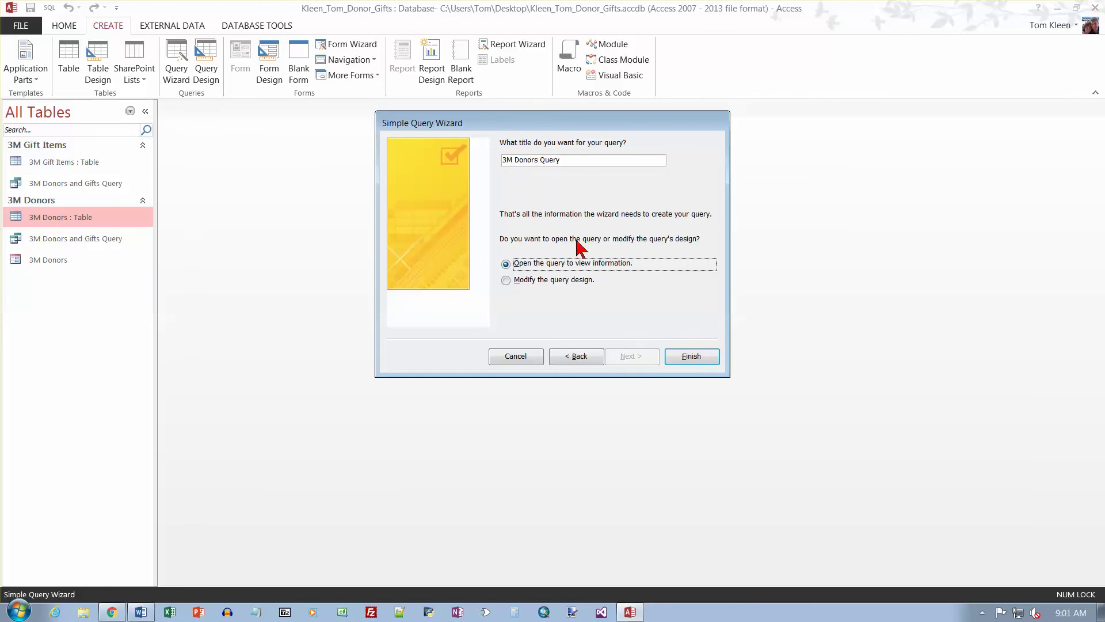
left_click(686, 357)
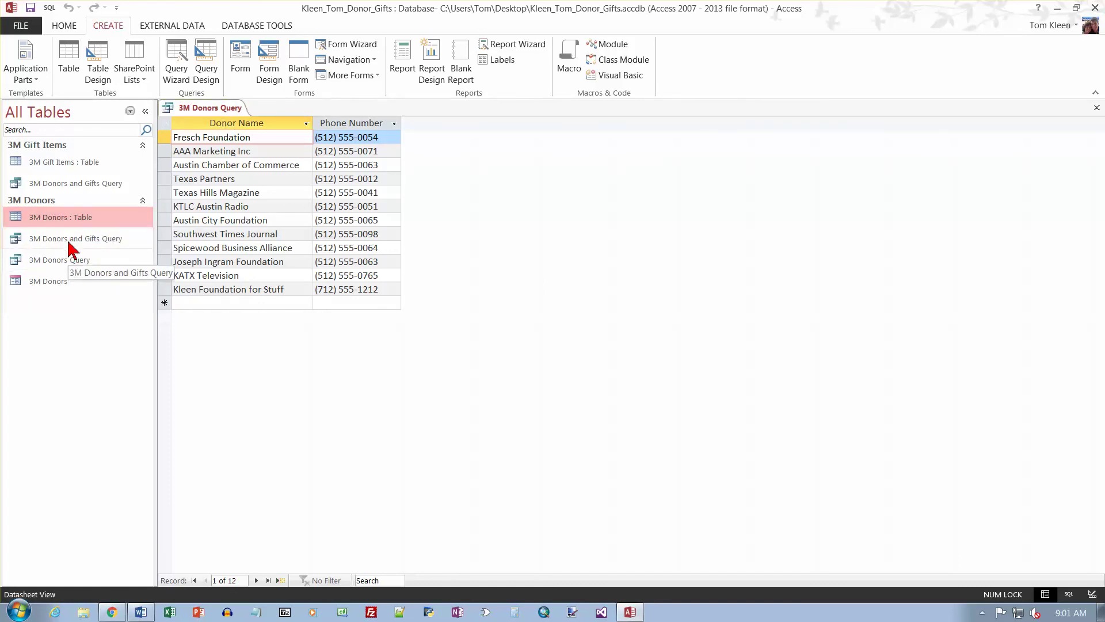
Sort 3M Donors Query by Donor Name Ascending, run it, then save and close it.
right_click(68, 266)
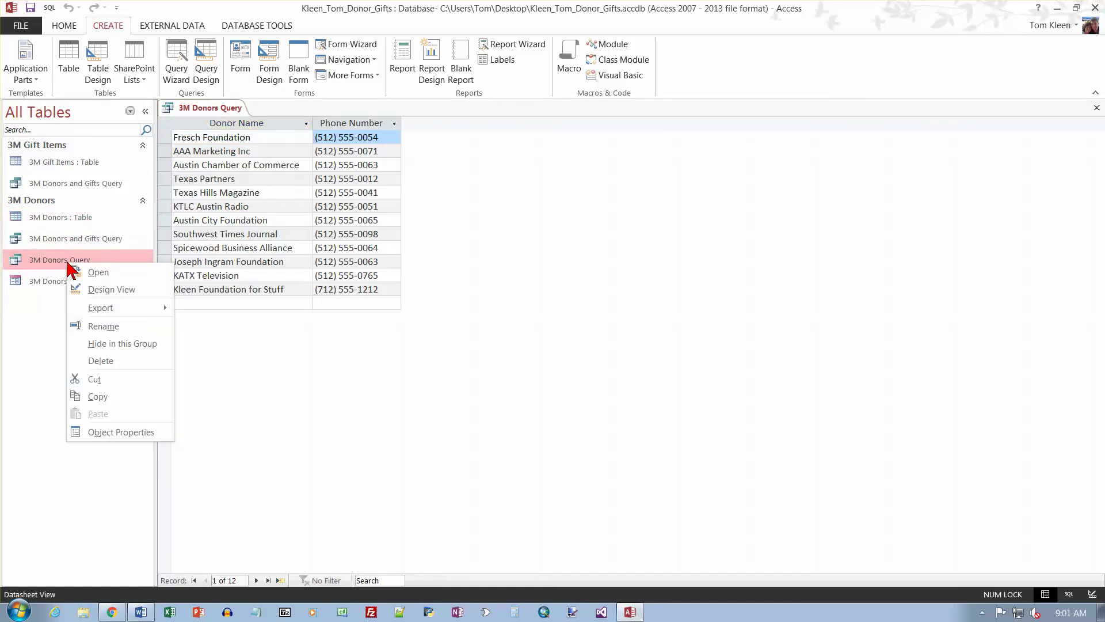
left_click(95, 289)
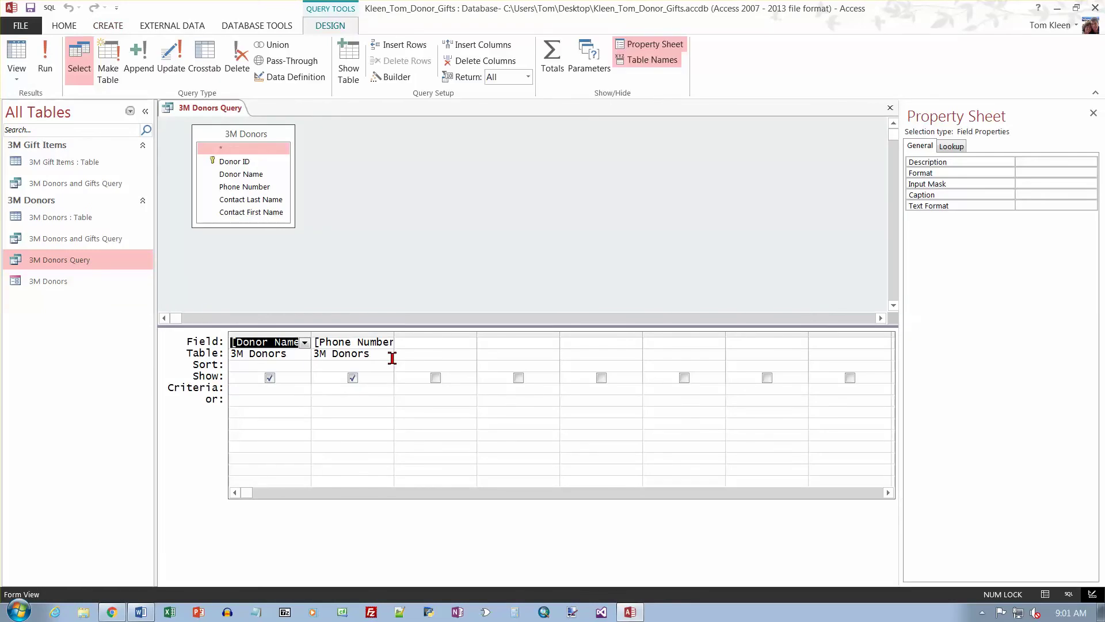
left_click(288, 365)
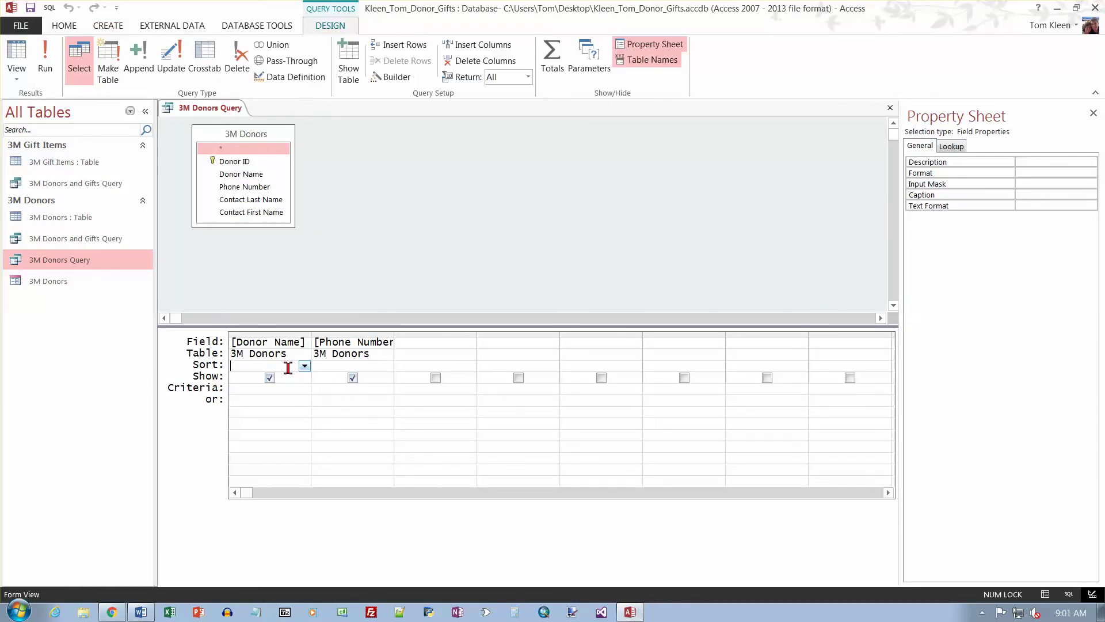
left_click(304, 366)
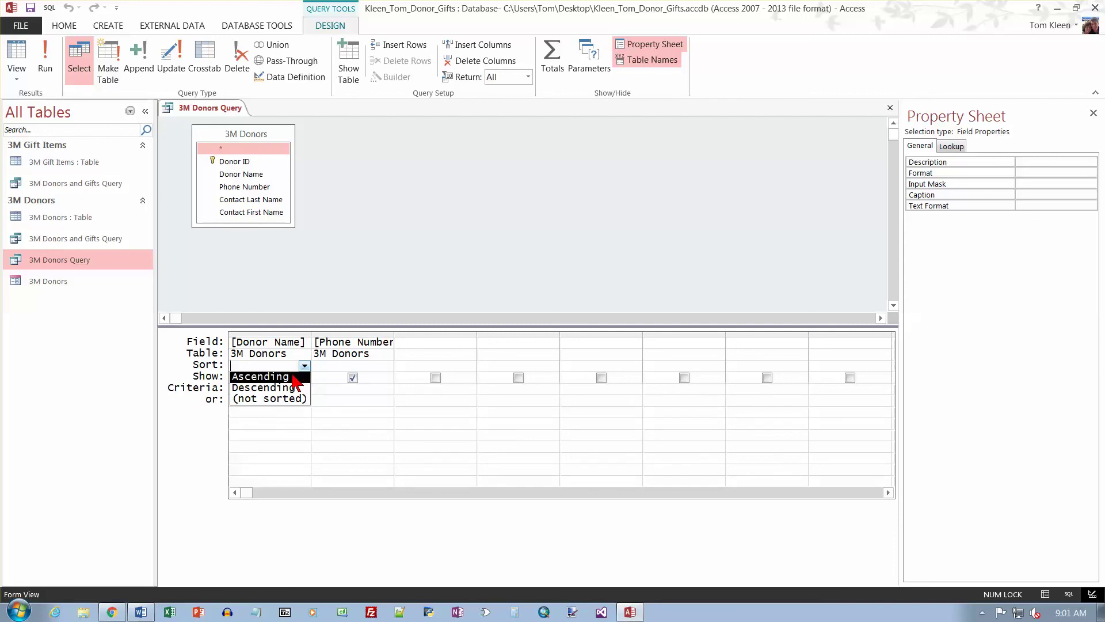
left_click(295, 377)
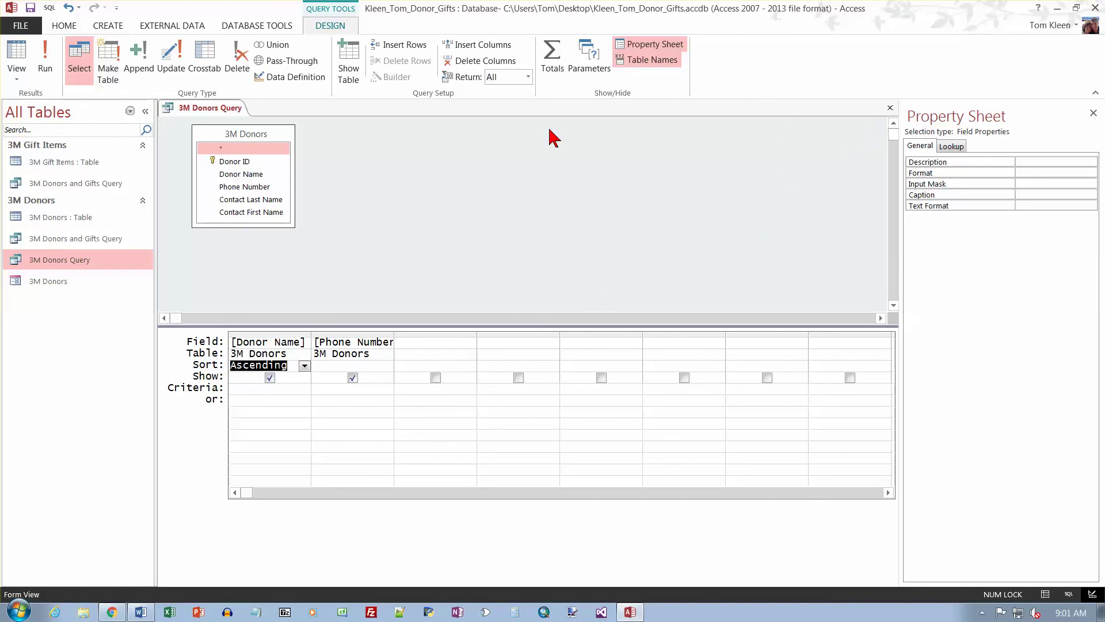
left_click(45, 60)
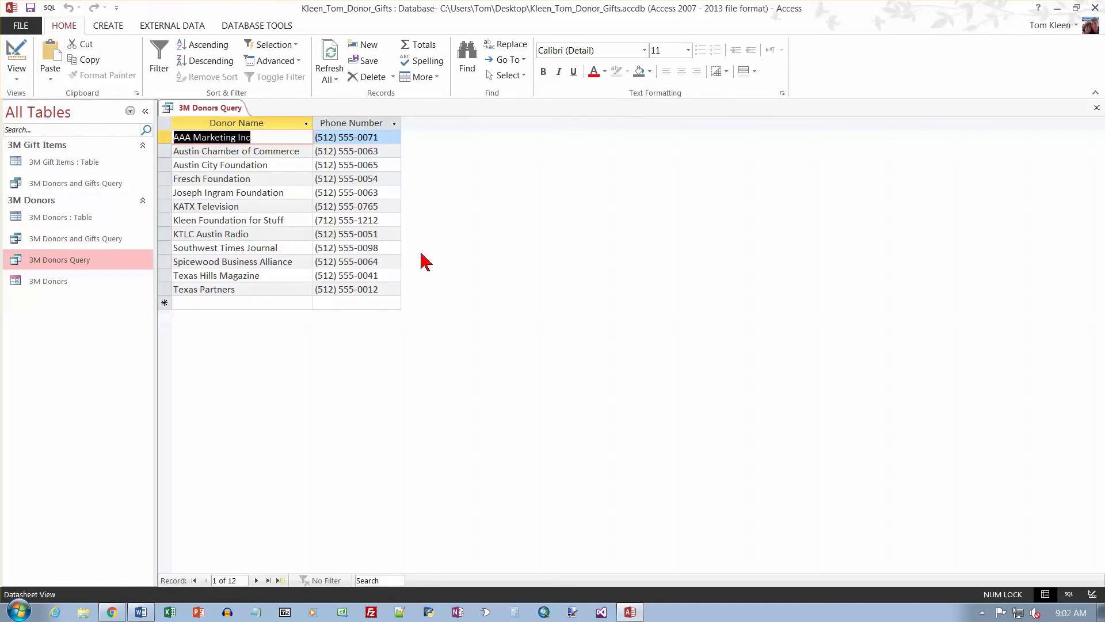
left_click(1097, 108)
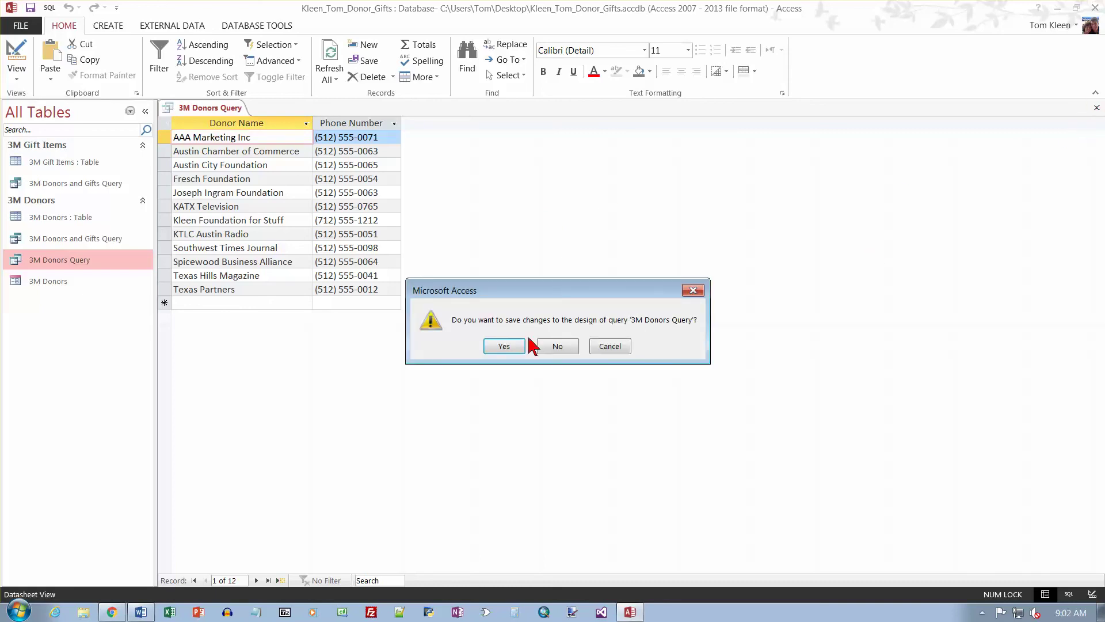
left_click(505, 346)
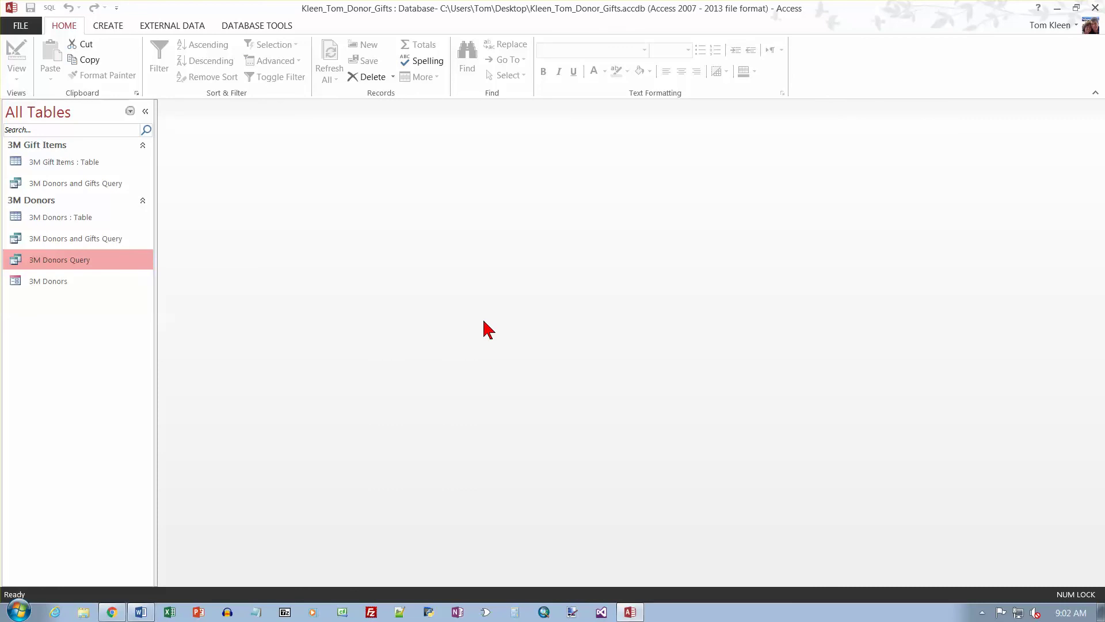
Rename 3M Donors Query to 'Donors Sorted by Name' in the navigation pane.
right_click(88, 266)
left_click(118, 324)
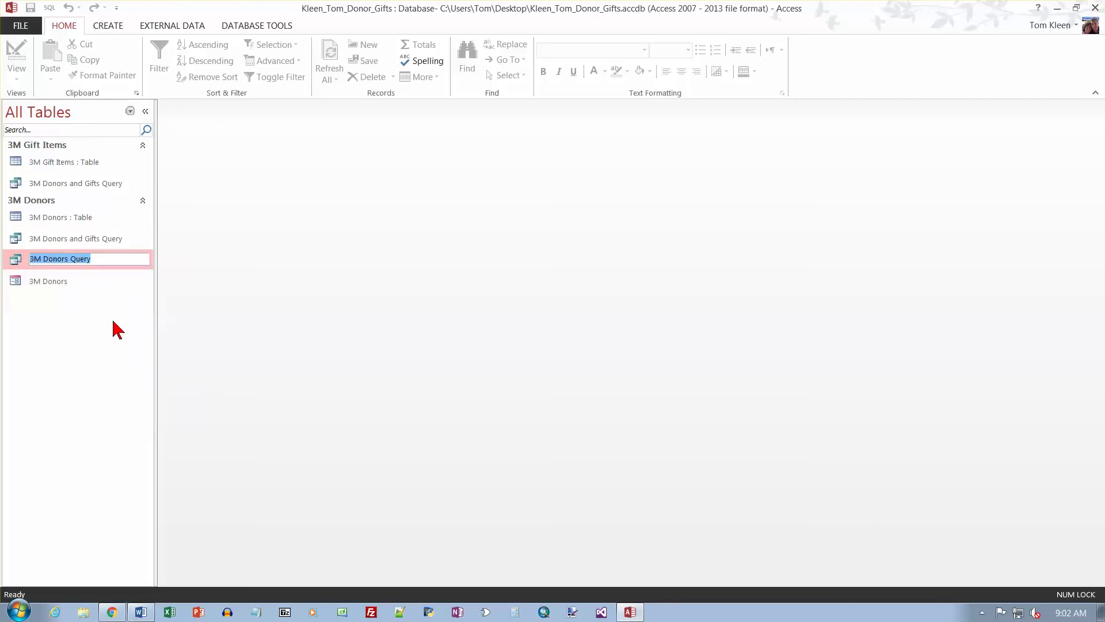
type("Don")
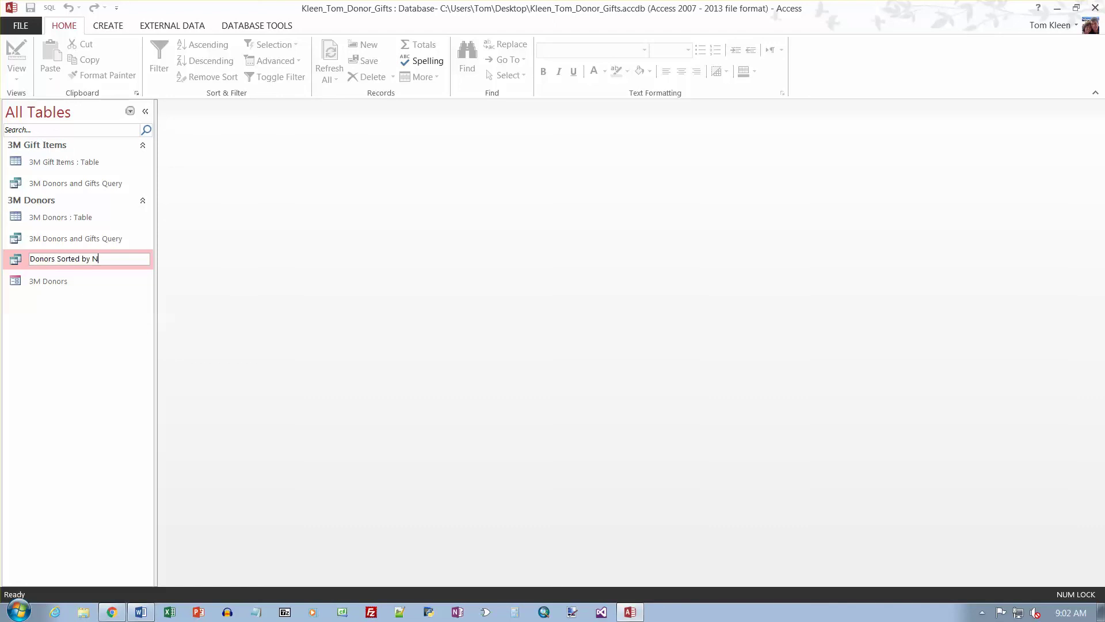
key("Return")
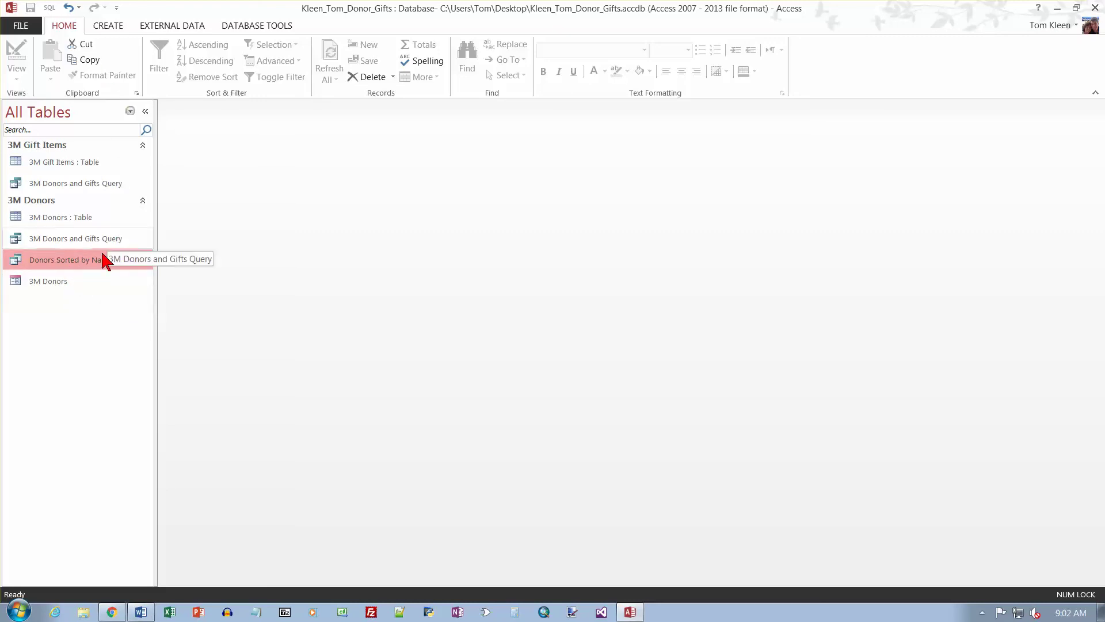
left_click(109, 26)
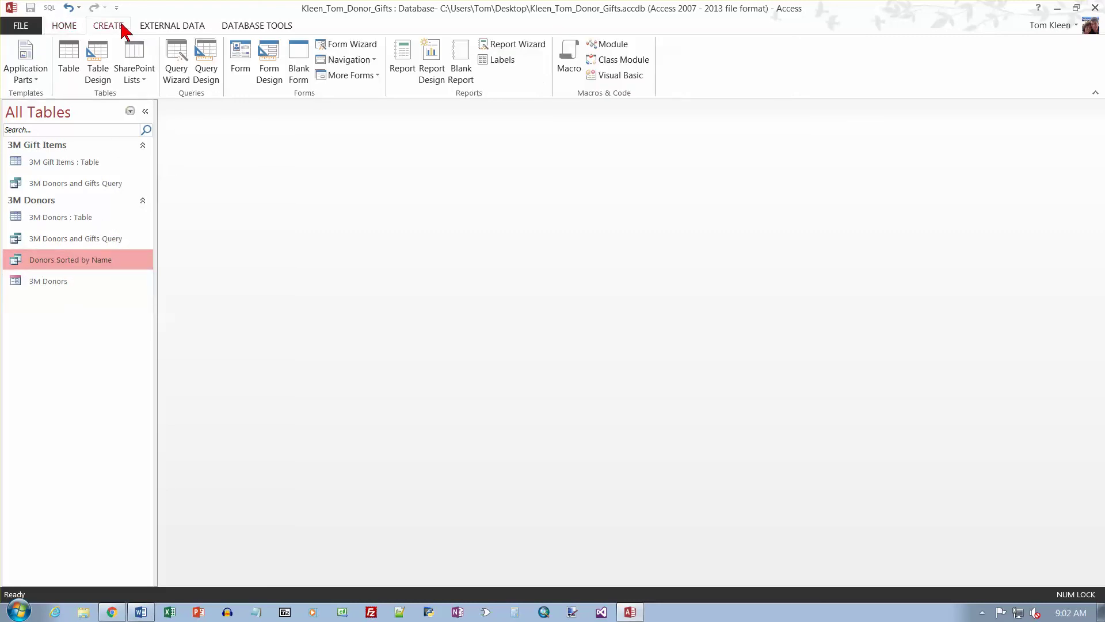
Run the Report Wizard on query Donors Sorted by Name with all fields, default grouping and layout, titled Donors Sorted by Name.
left_click(518, 45)
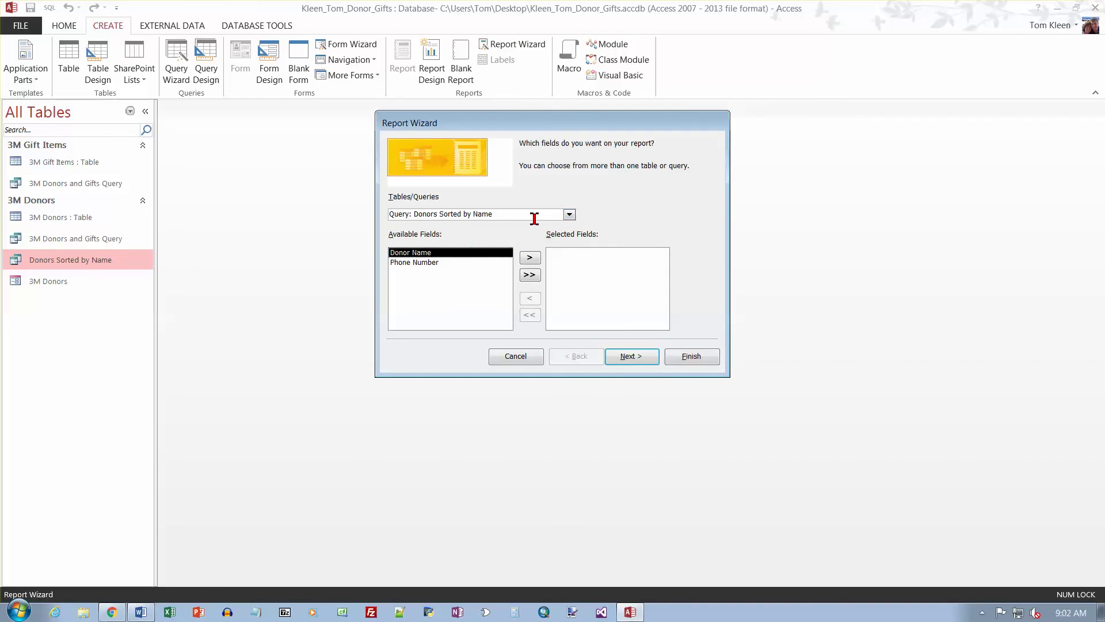
left_click(569, 214)
left_click(570, 215)
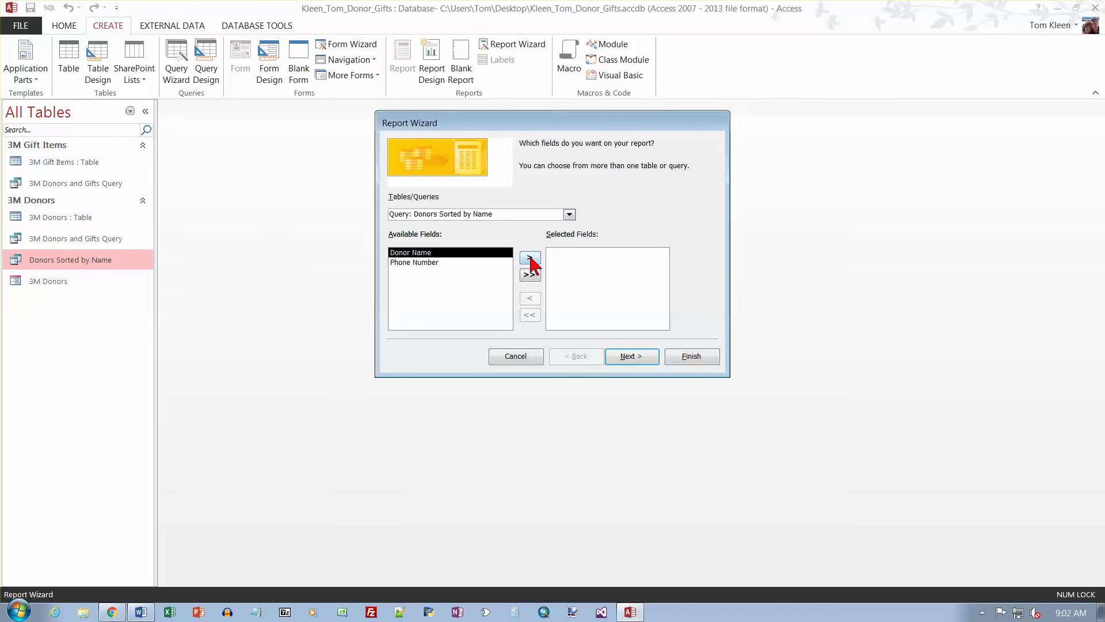
left_click(530, 275)
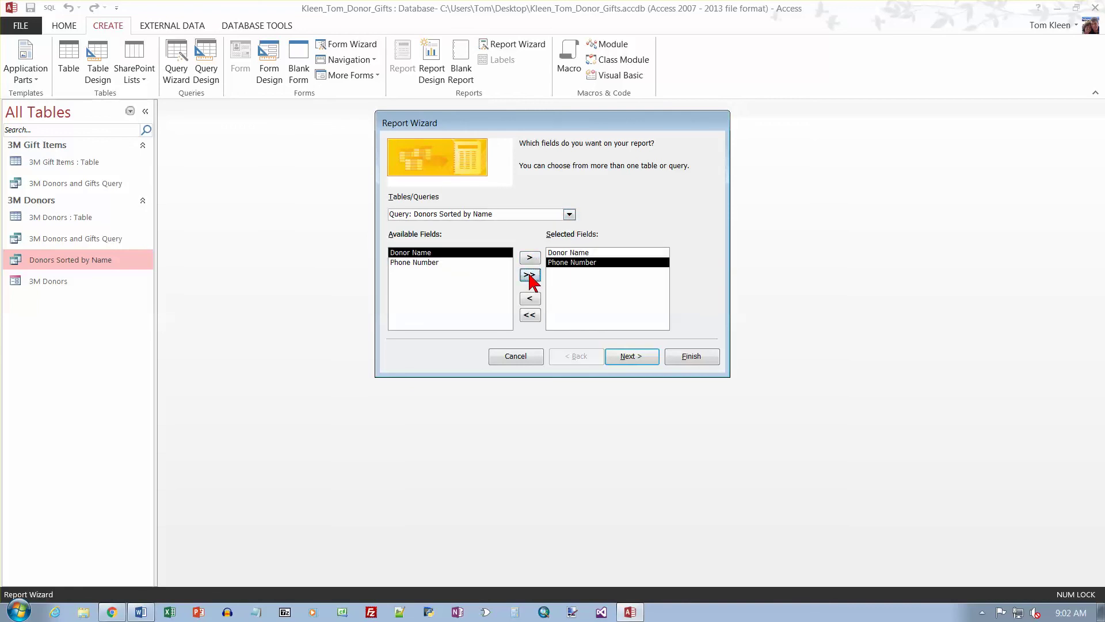
left_click(621, 344)
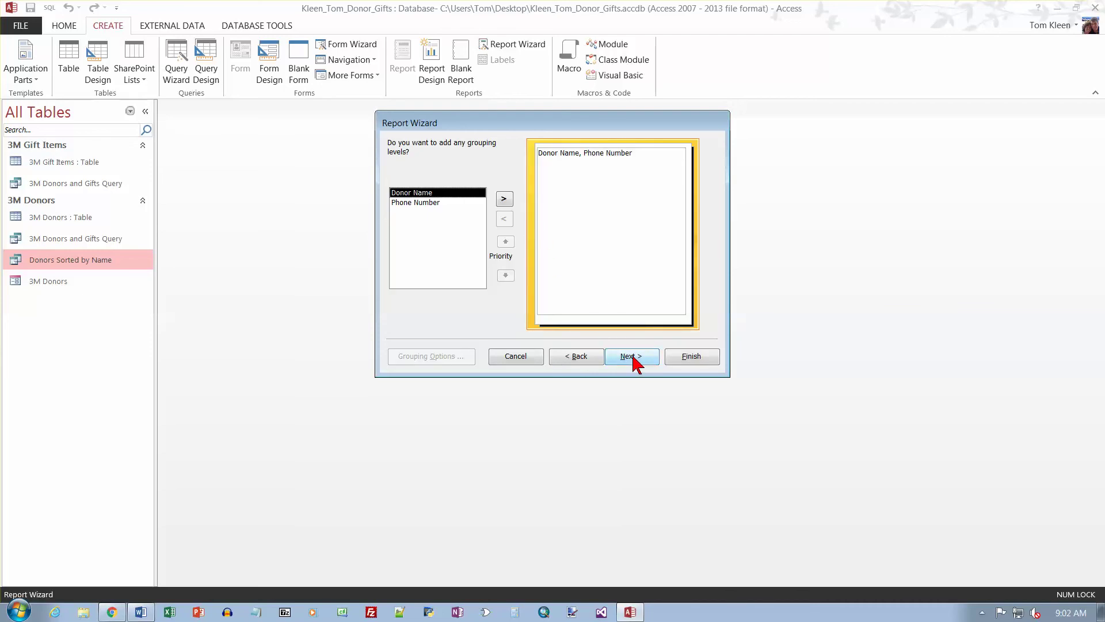
left_click(633, 357)
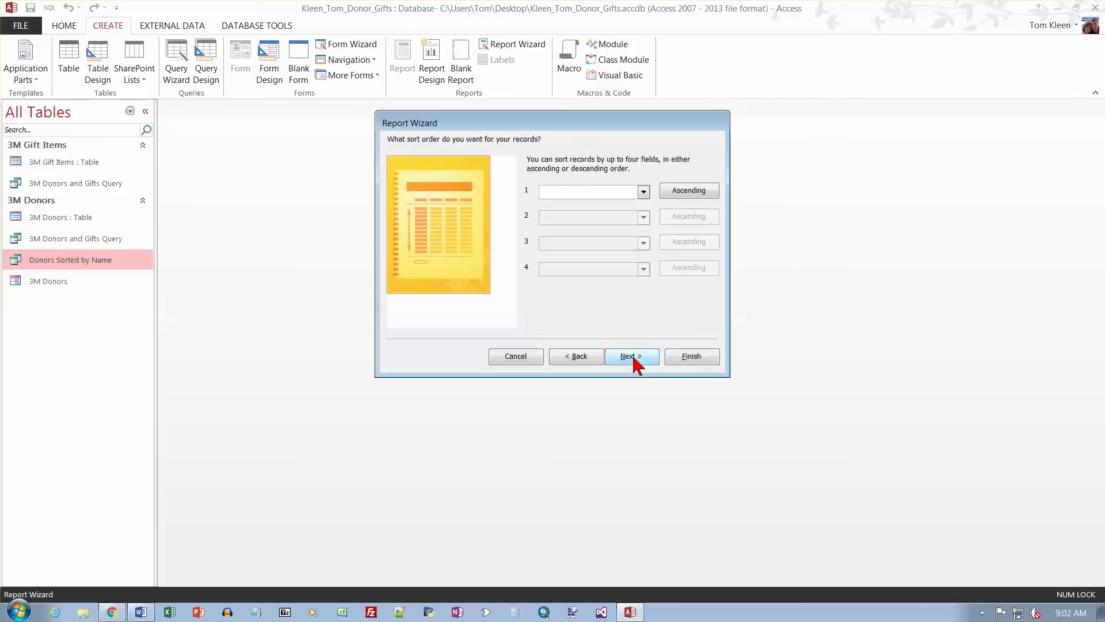
left_click(633, 358)
left_click(634, 357)
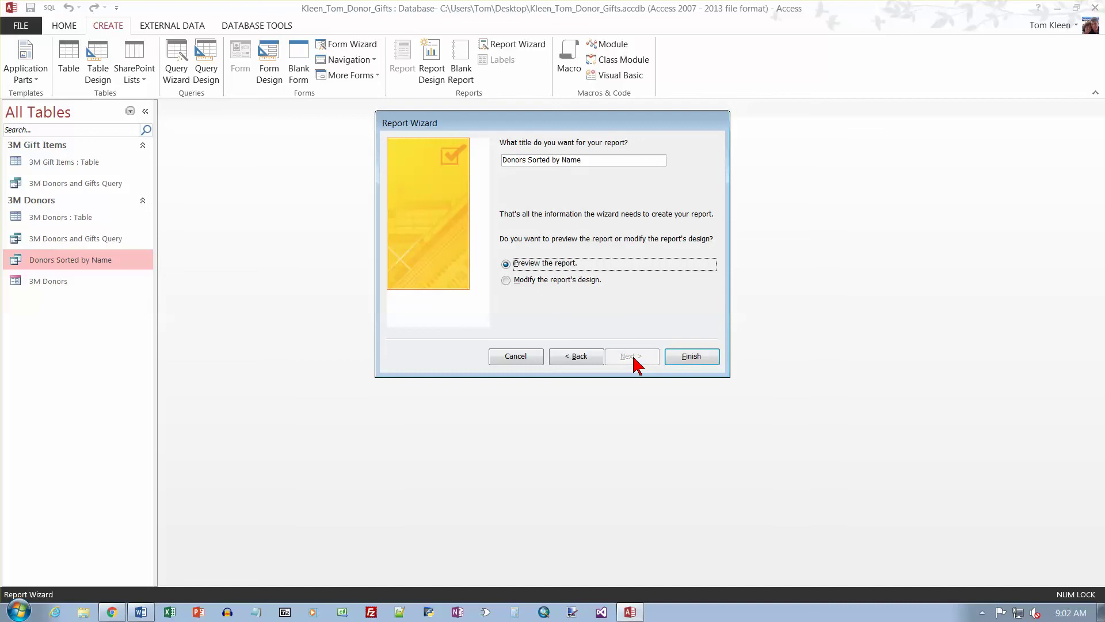
left_click(687, 358)
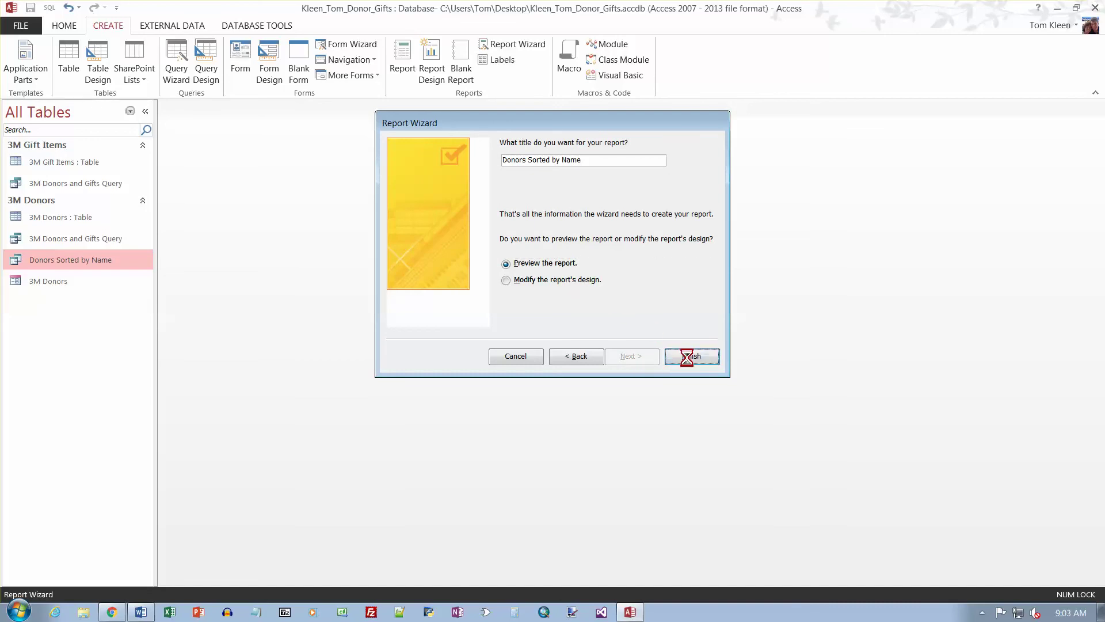